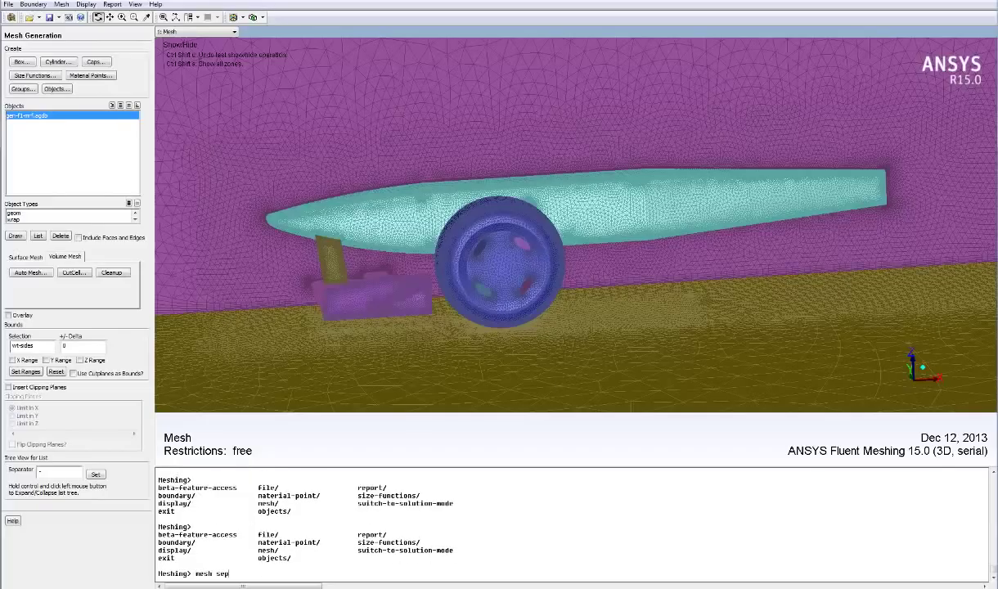
Run mesh/separate separate-cell-by-shape on the fluid zone, splitting prism cells into fluid:31
key("Return")
type("sc")
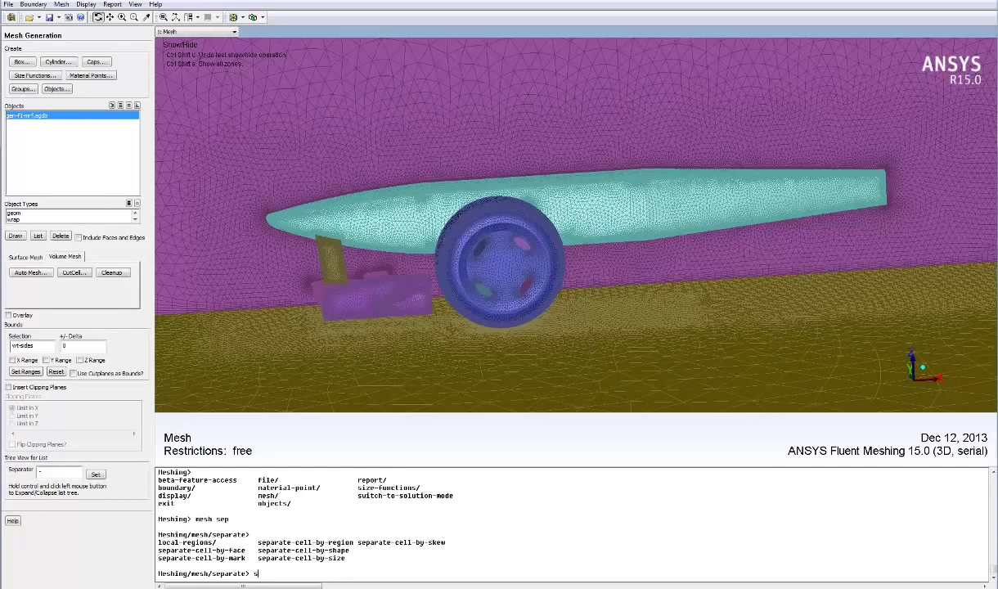
left_click_drag(350, 552, 257, 552)
middle_click(257, 552)
key("Return")
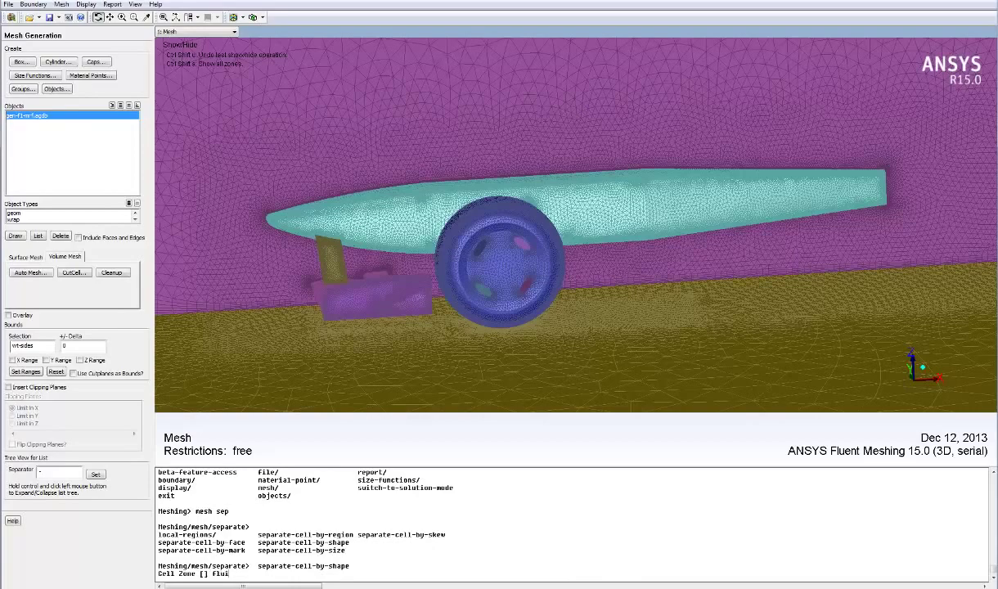
key("Return")
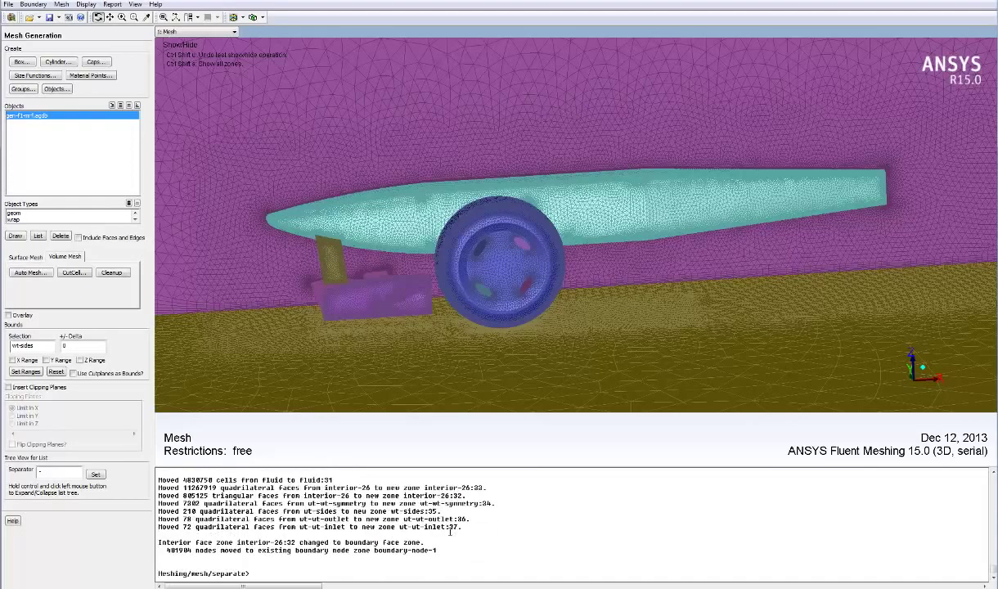
Restrict the display to a Y-range slice through a point picked on the block's corner
left_click_drag(346, 249, 376, 258)
middle_click_drag(346, 295, 405, 356)
left_click_drag(509, 246, 557, 260)
key("ctrl+p")
right_click(562, 244)
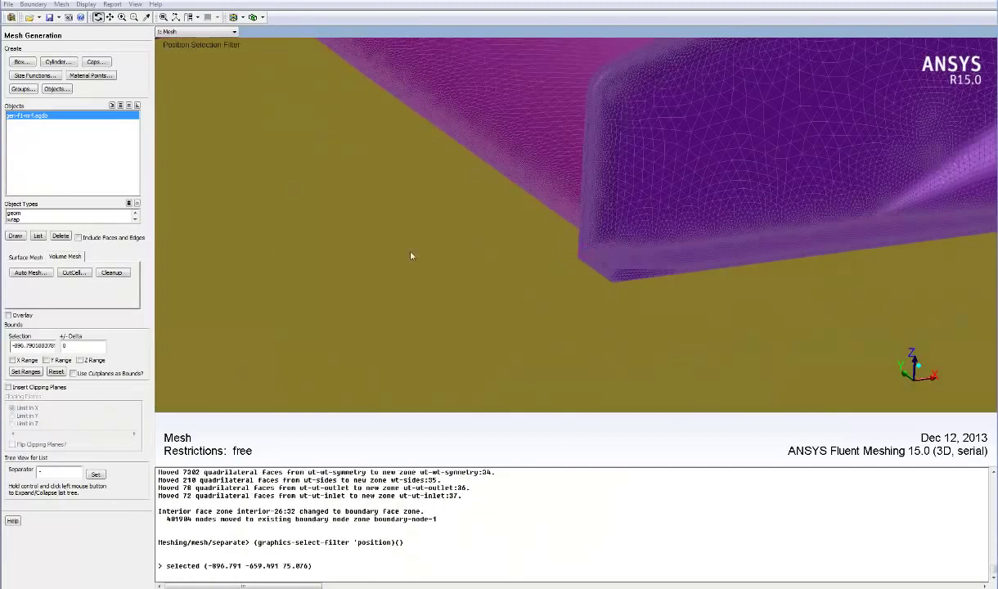
left_click(34, 372)
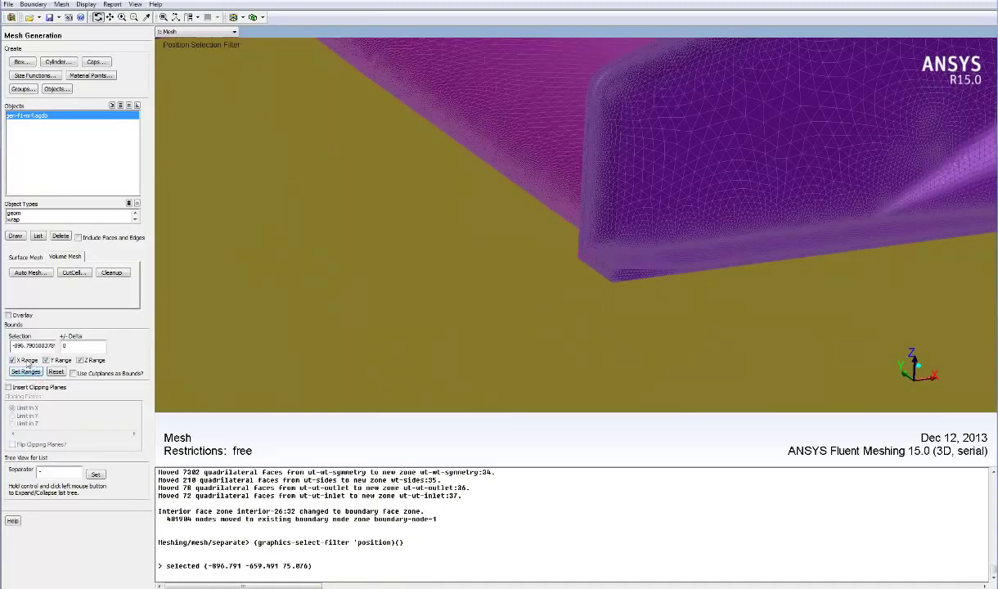
left_click(24, 361)
left_click(82, 360)
left_click(15, 235)
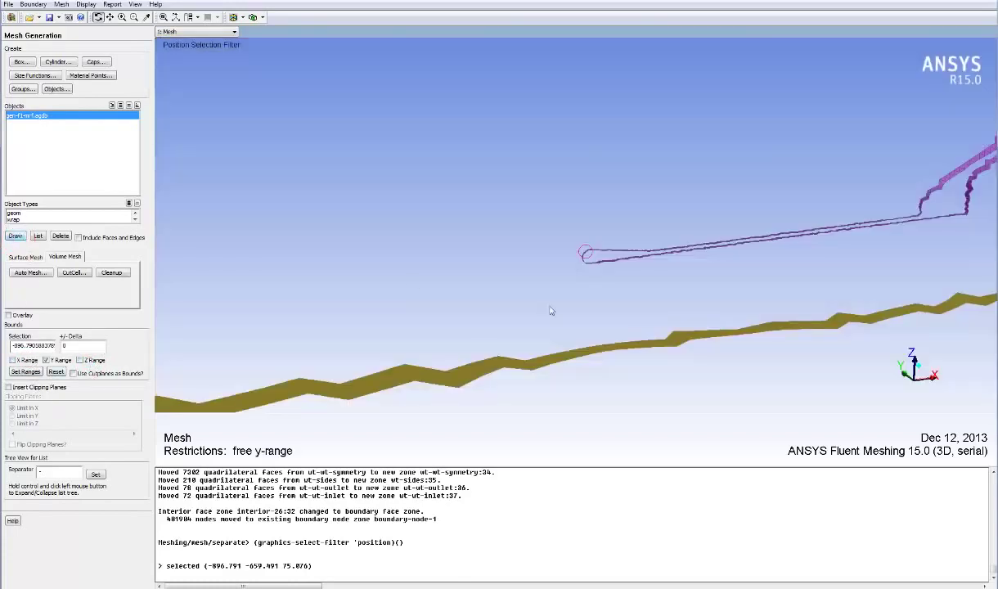
Rotate the view across the slice and bring up the Display Grid dialog
left_click_drag(552, 308, 614, 174)
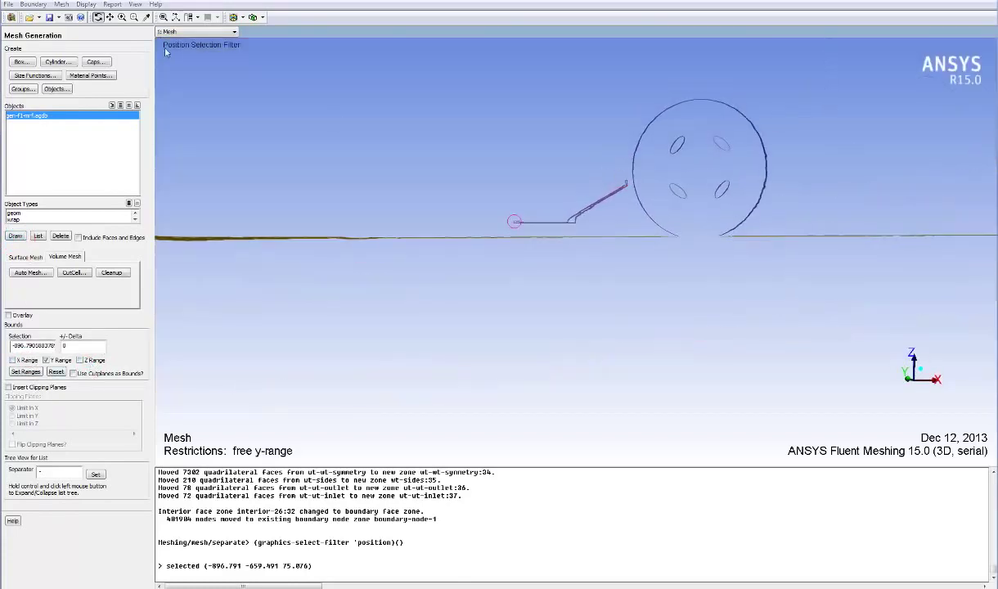
left_click(90, 5)
left_click(92, 22)
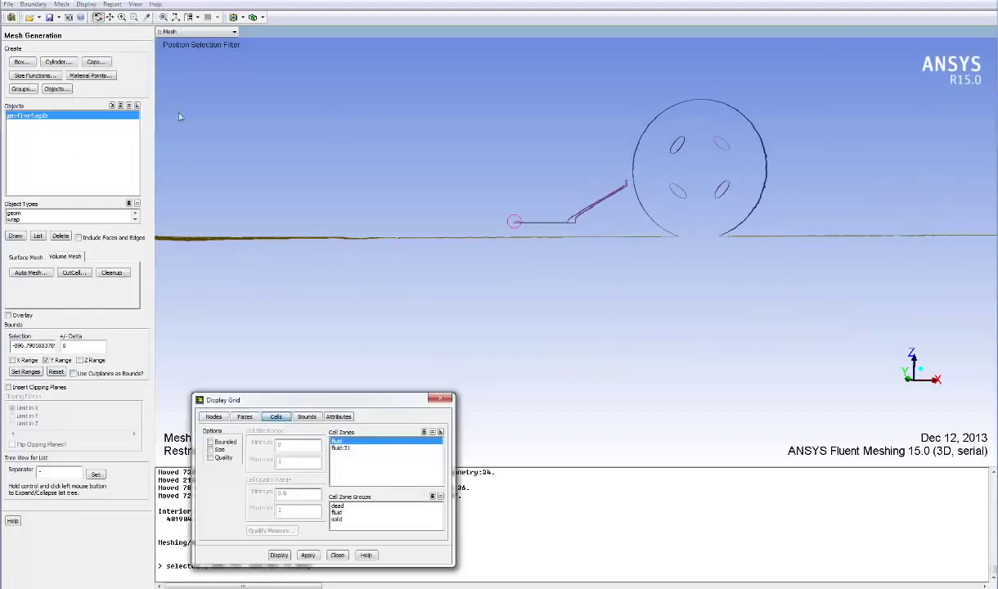
Display bounded cells of fluid and fluid:31 in the slice, then switch picking to zones
left_click(342, 447)
left_click(212, 442)
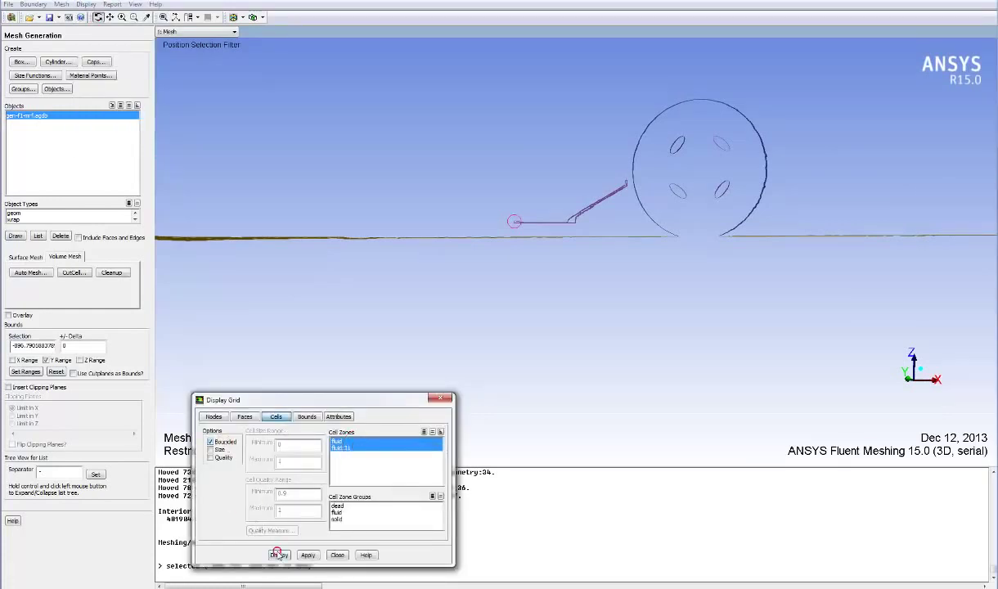
left_click(278, 555)
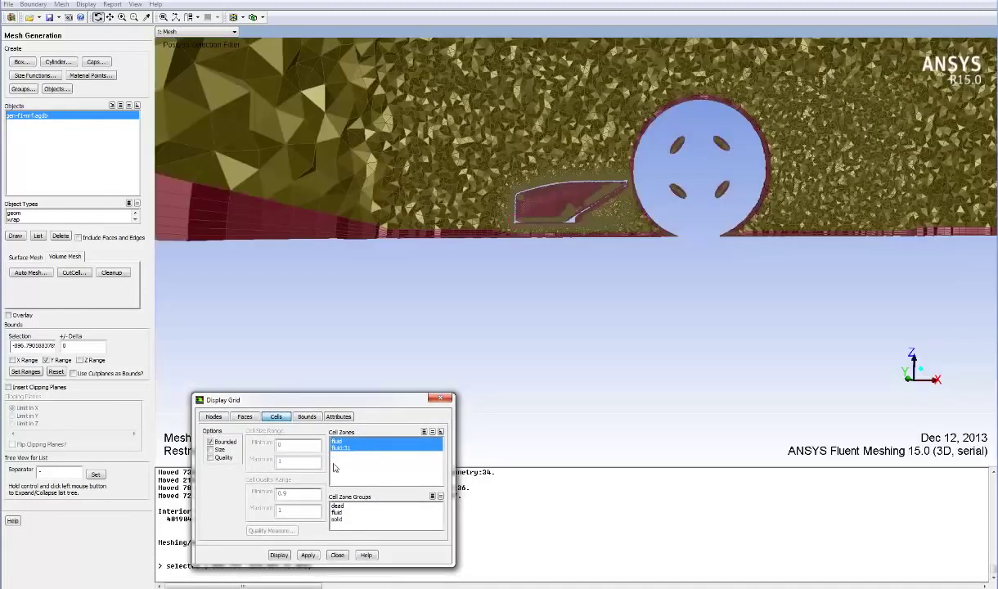
left_click(335, 555)
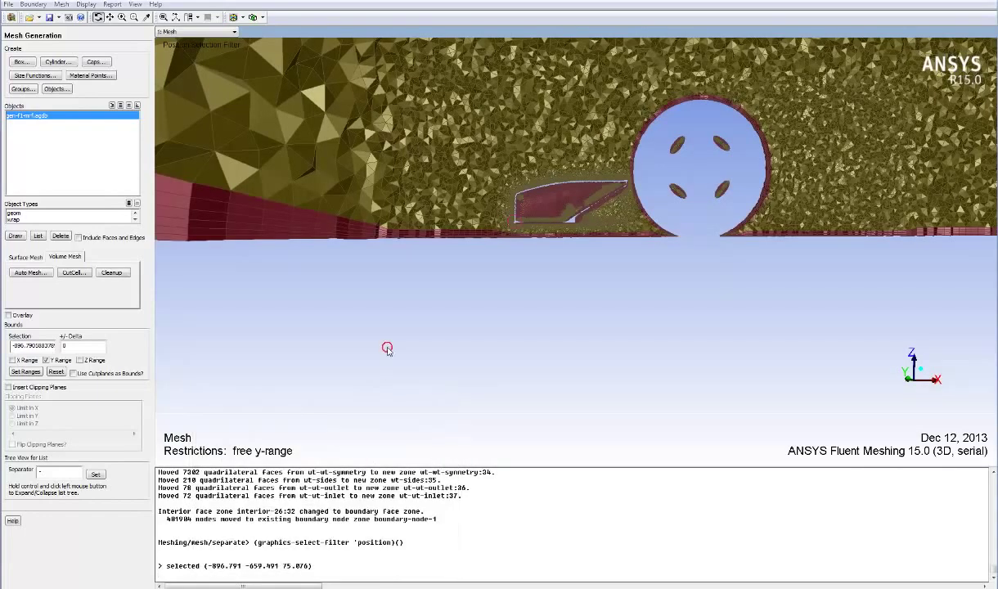
right_click(309, 233)
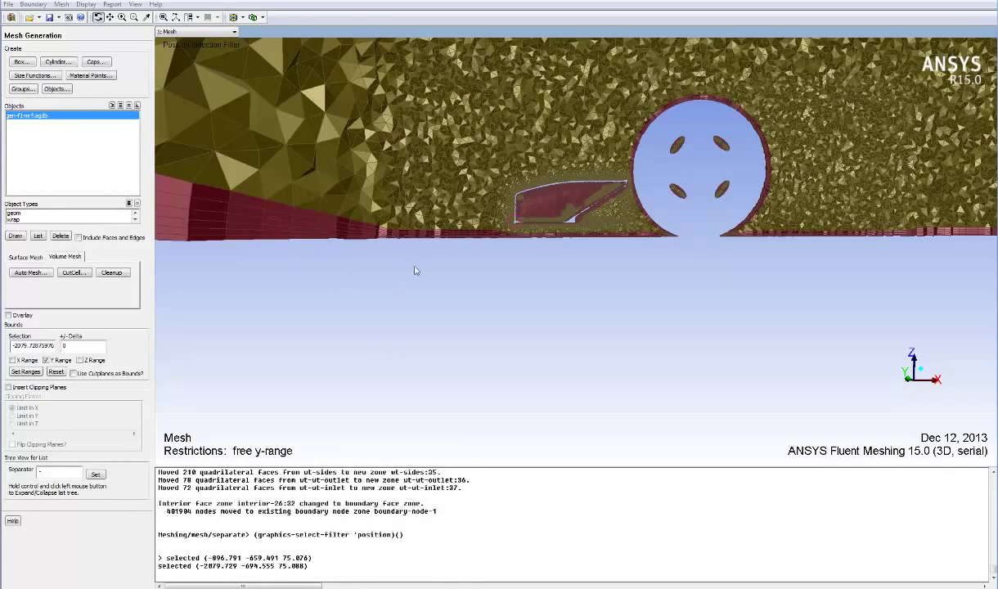
key("ctrl+z")
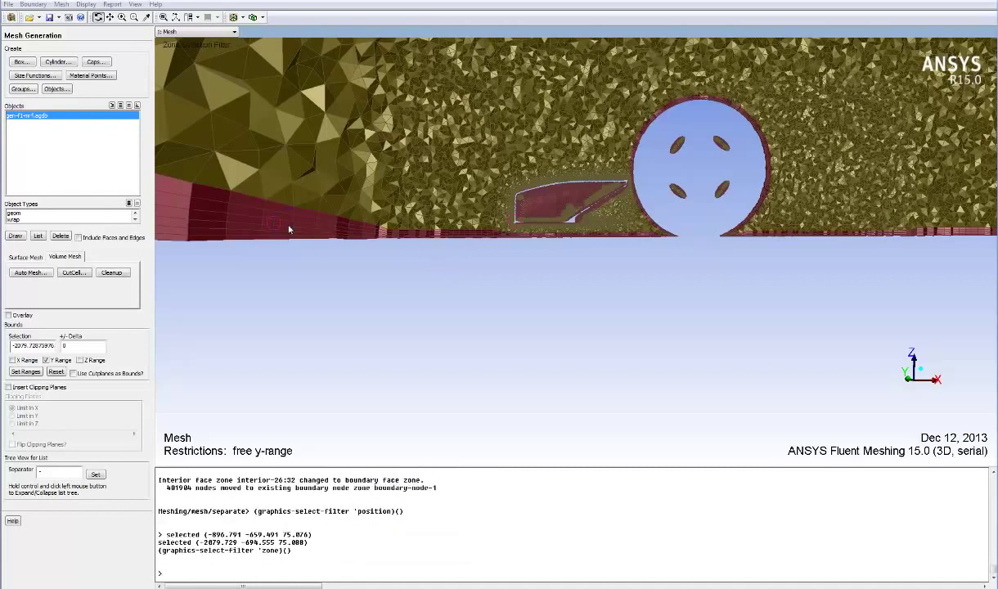
Pick the fluid:31 zone and move from the separate menu to mesh/domains in the console
right_click(289, 230)
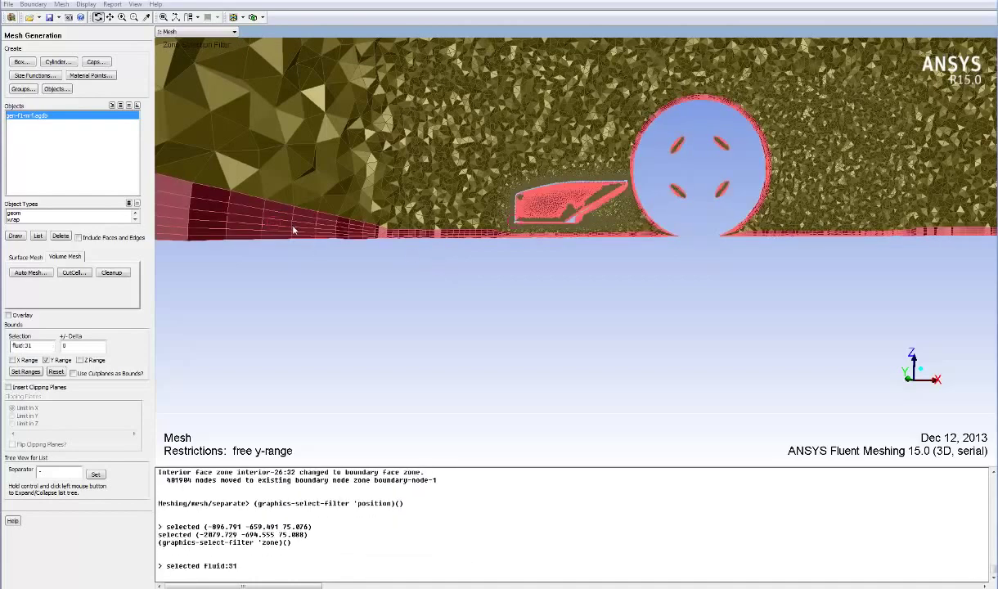
left_click(354, 537)
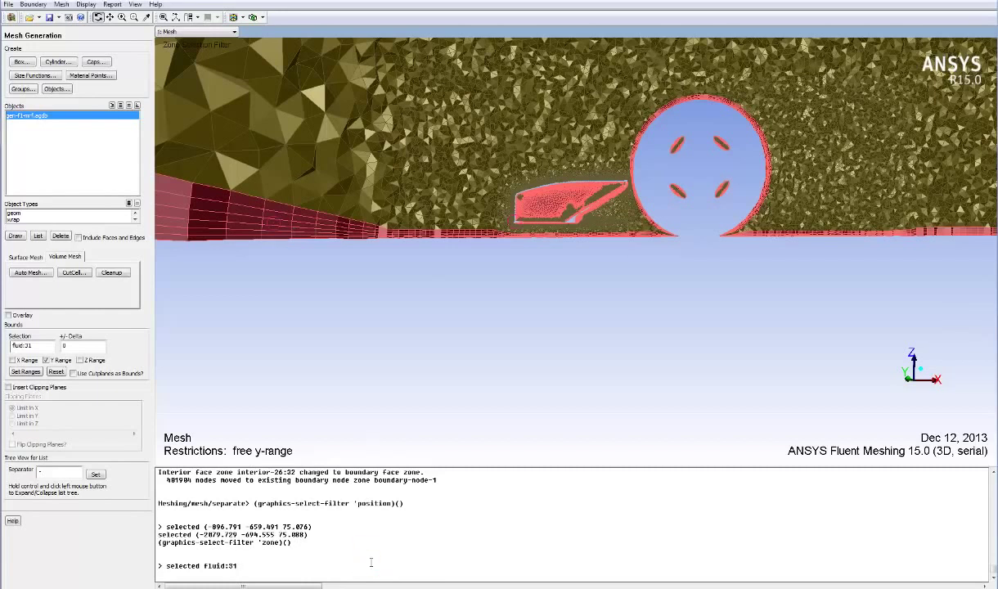
key("Return")
key("Return")
type("mesh")
key("Return")
key("Return")
type("dom")
key("Return")
key("Return")
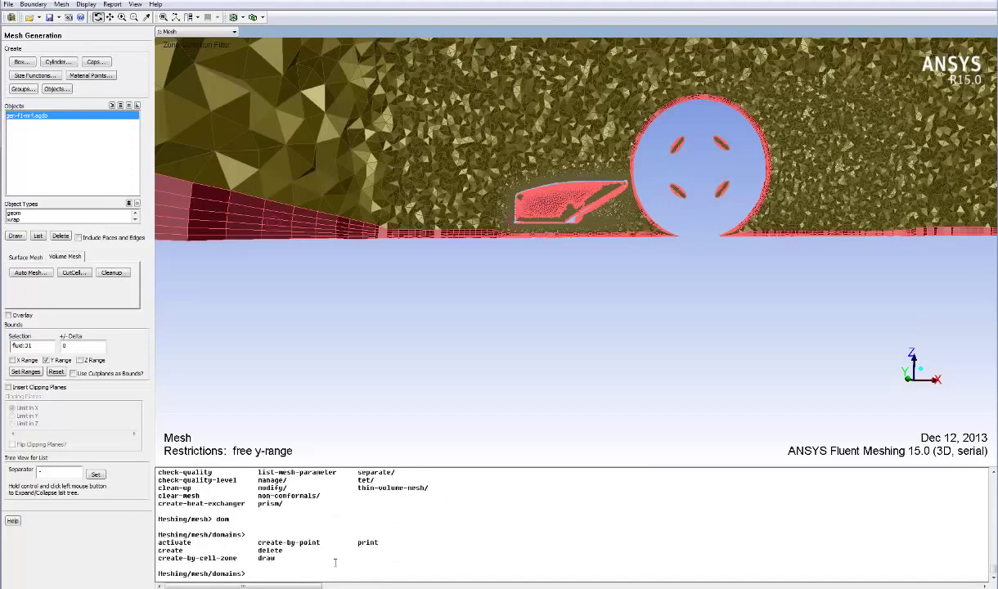
Run create-by-cell-zone with fluid to build a mesh domain from that zone
left_click_drag(240, 559, 189, 559)
left_click(223, 557)
left_click_drag(259, 559, 161, 560)
left_click(189, 557)
middle_click(429, 563)
key("Return")
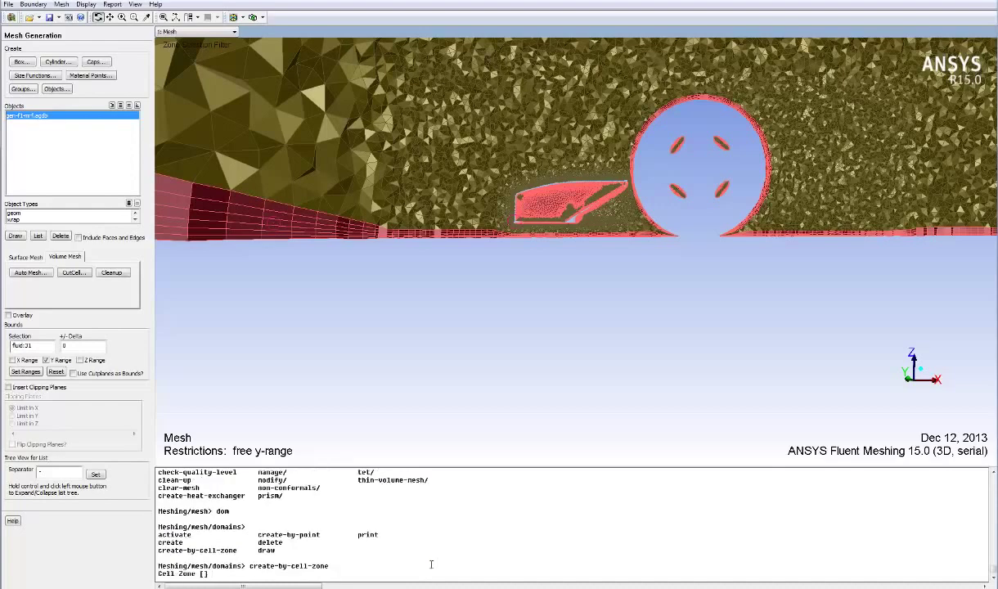
type("fluid")
key("Return")
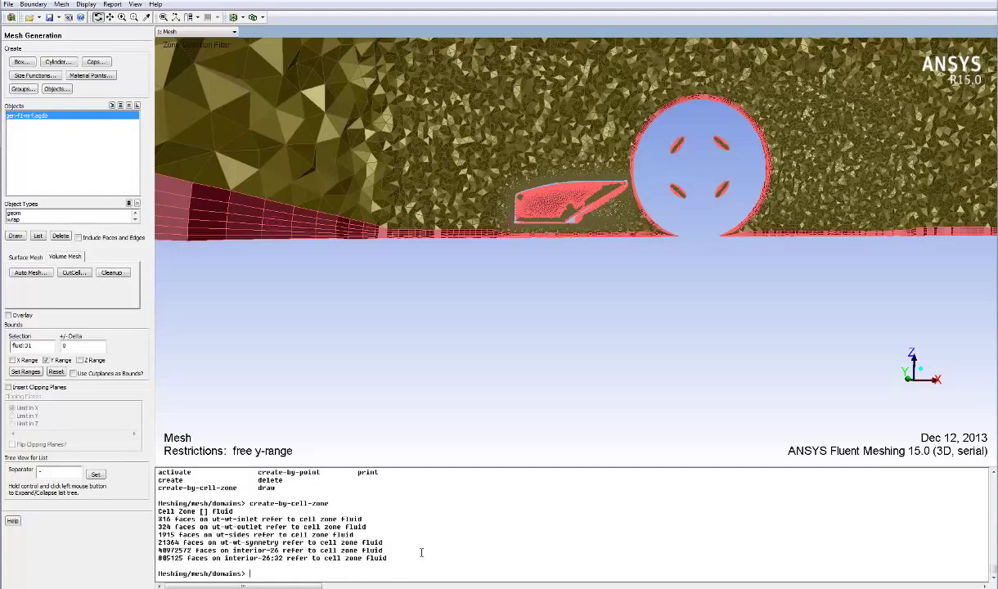
Activate domain-fluid in the Domains manager and apply the change
left_click(61, 4)
left_click(83, 165)
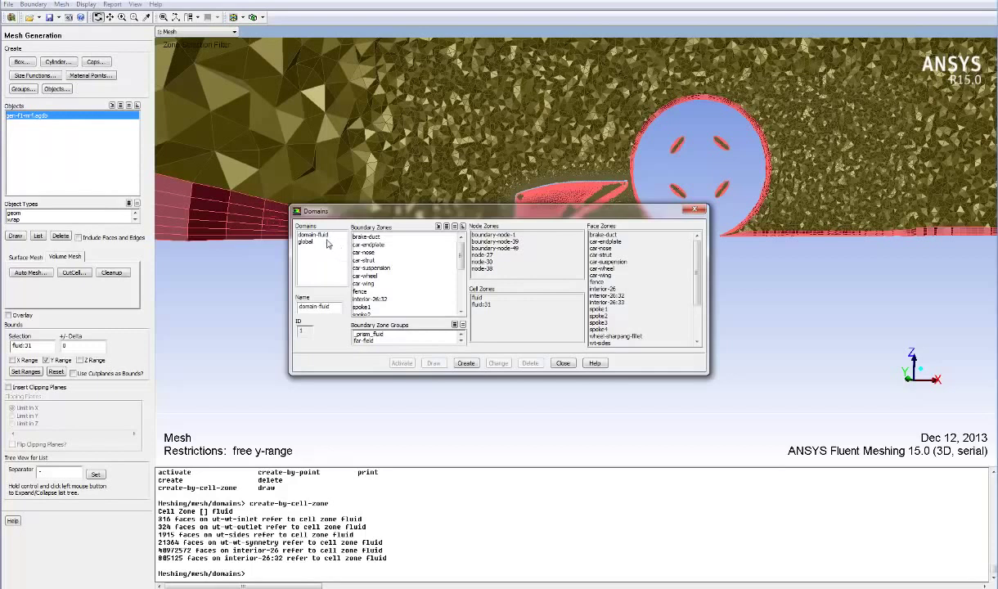
left_click(319, 235)
scroll(458, 287, "down", 5)
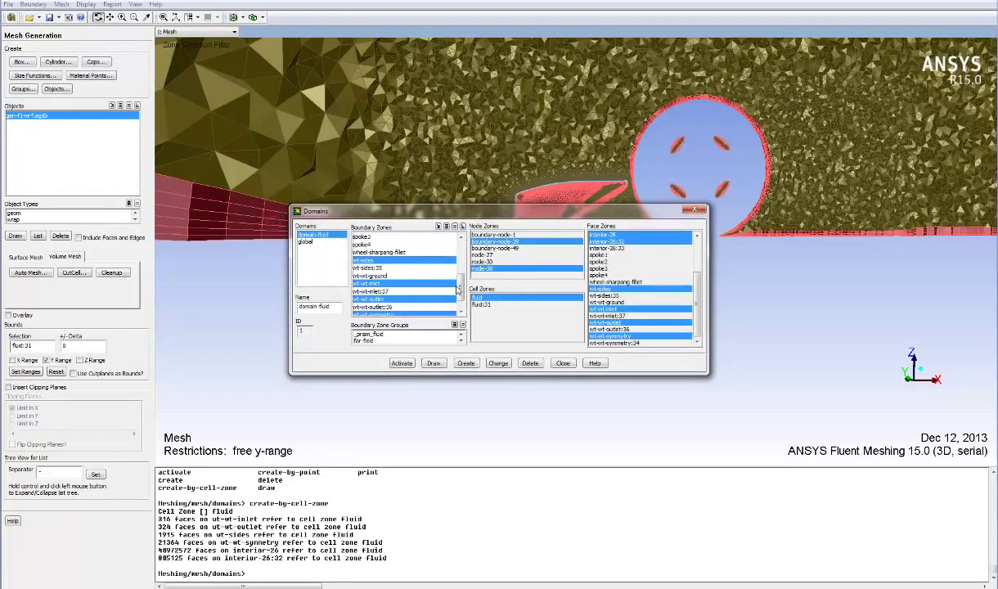
scroll(458, 286, "down", 1)
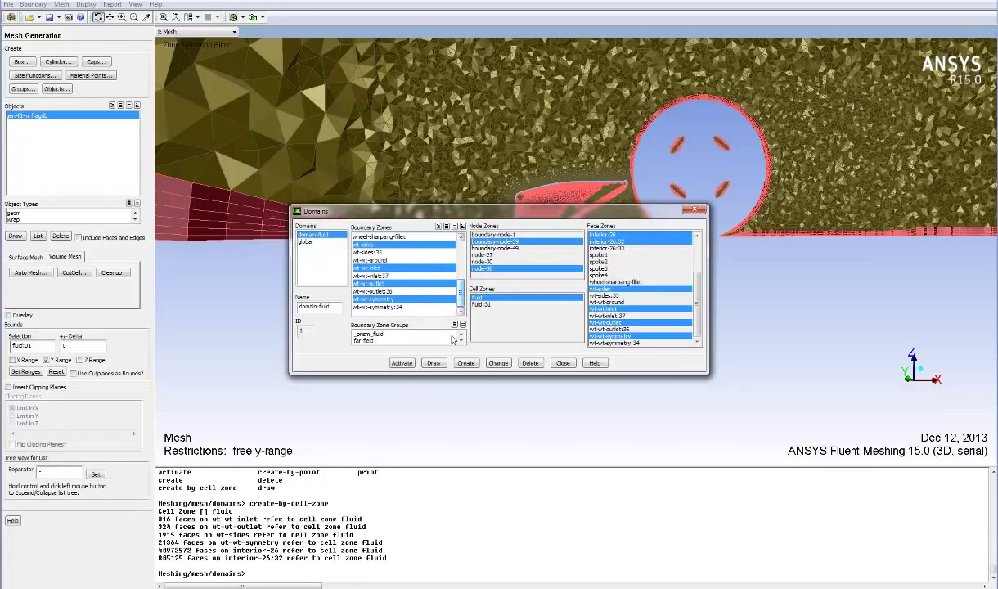
left_click(411, 363)
left_click(504, 362)
Close the Domains manager and clear the volume mesh, confirming Yes
left_click(563, 363)
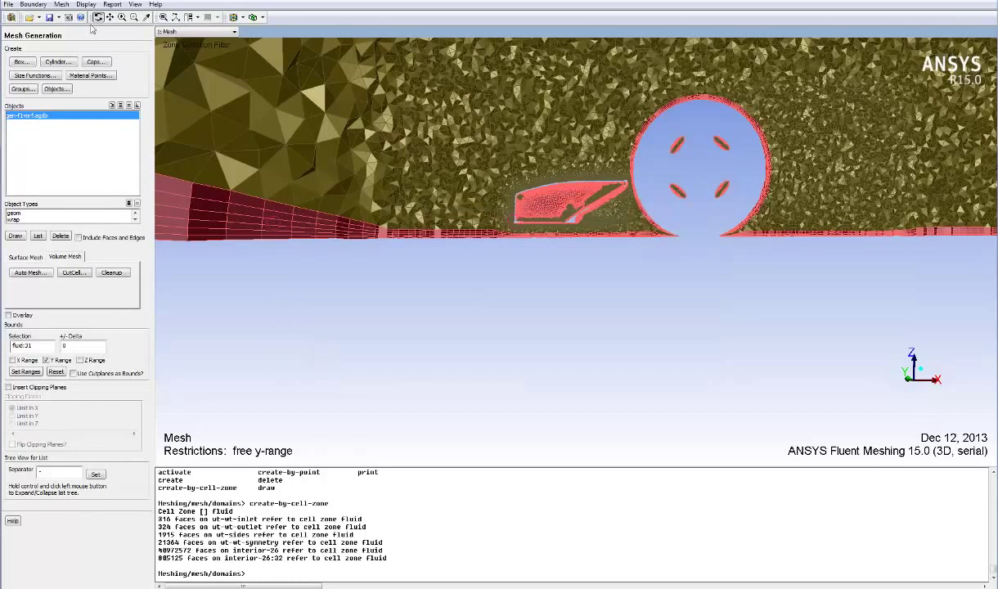
left_click(62, 4)
left_click(86, 147)
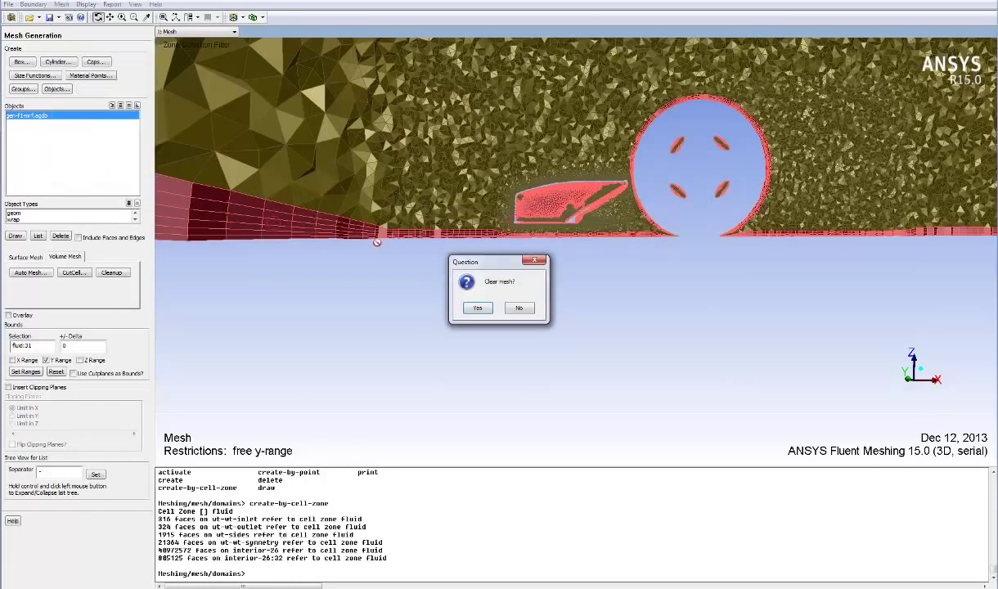
left_click(478, 308)
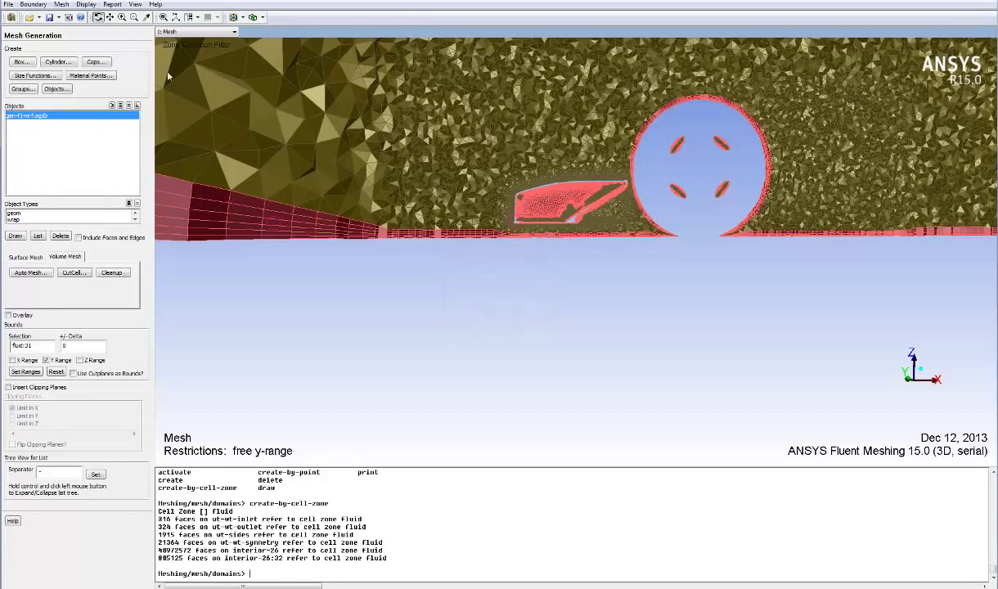
Redraw the geometry within the Y-range slice
left_click(86, 4)
left_click(97, 17)
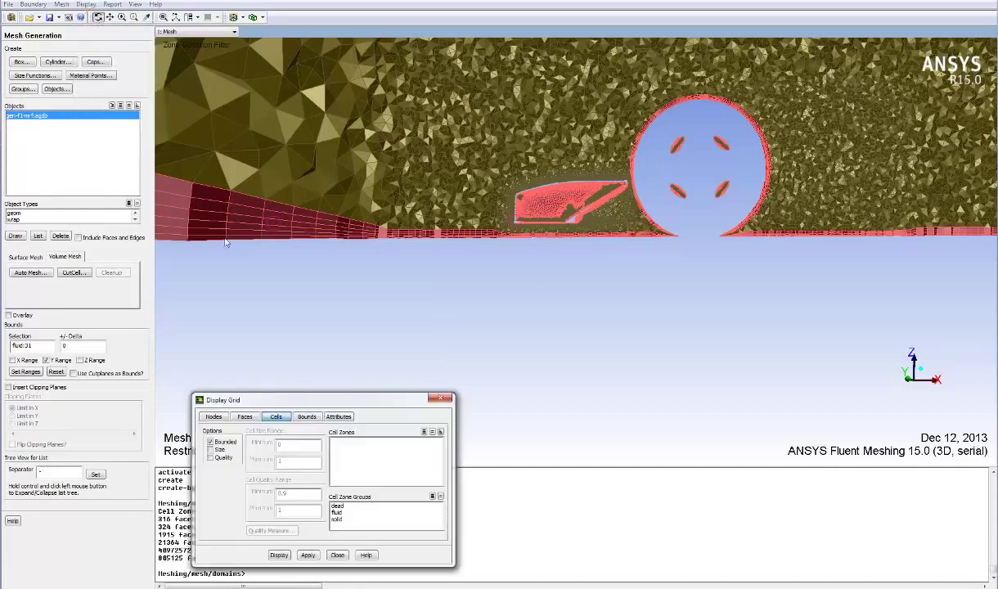
left_click(440, 399)
left_click(18, 236)
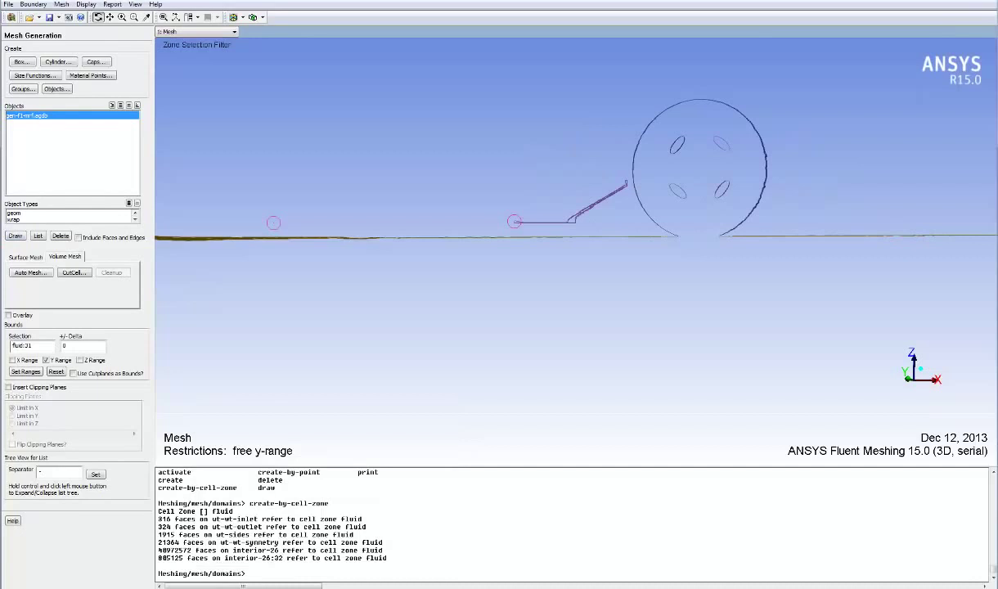
Display only the four wt- wind-tunnel boundary face zones
left_click(81, 5)
left_click(92, 15)
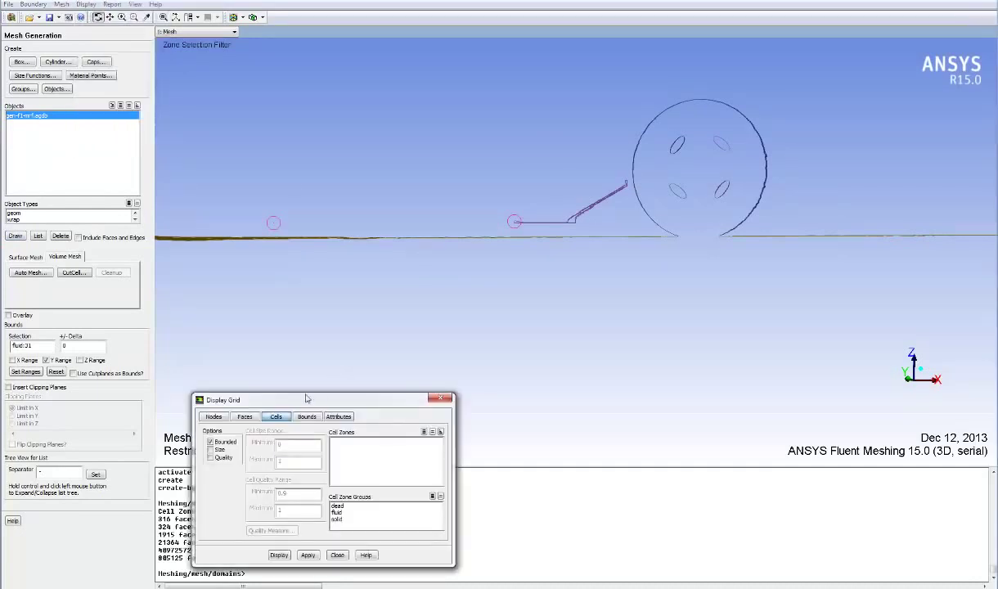
left_click(245, 417)
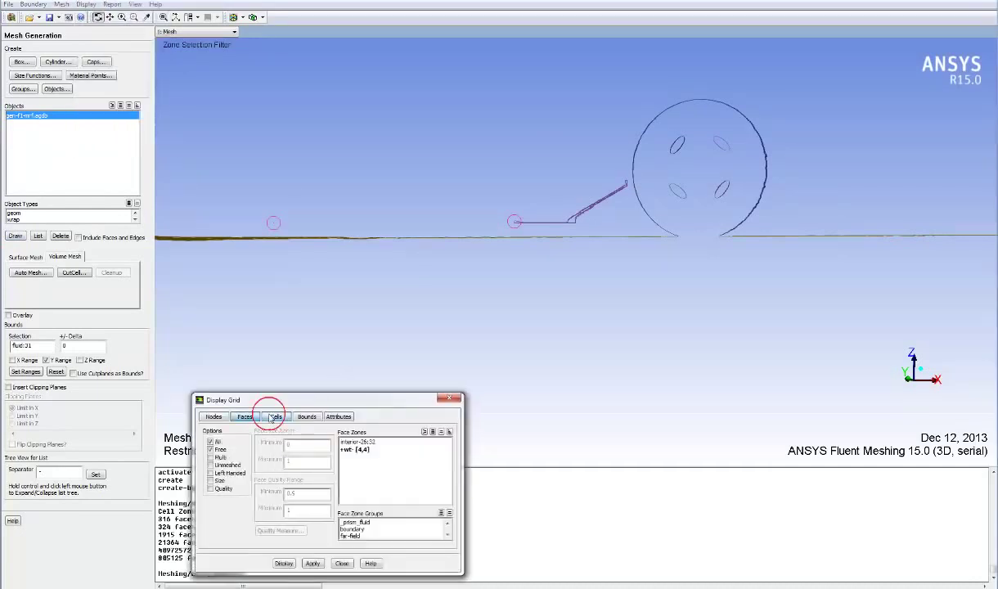
left_click(365, 450)
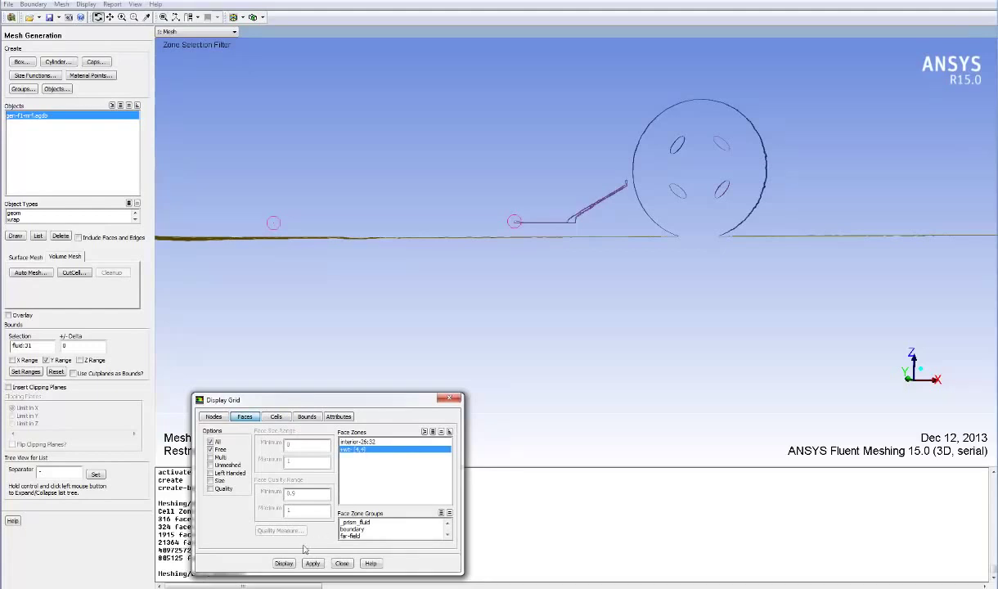
left_click(425, 432)
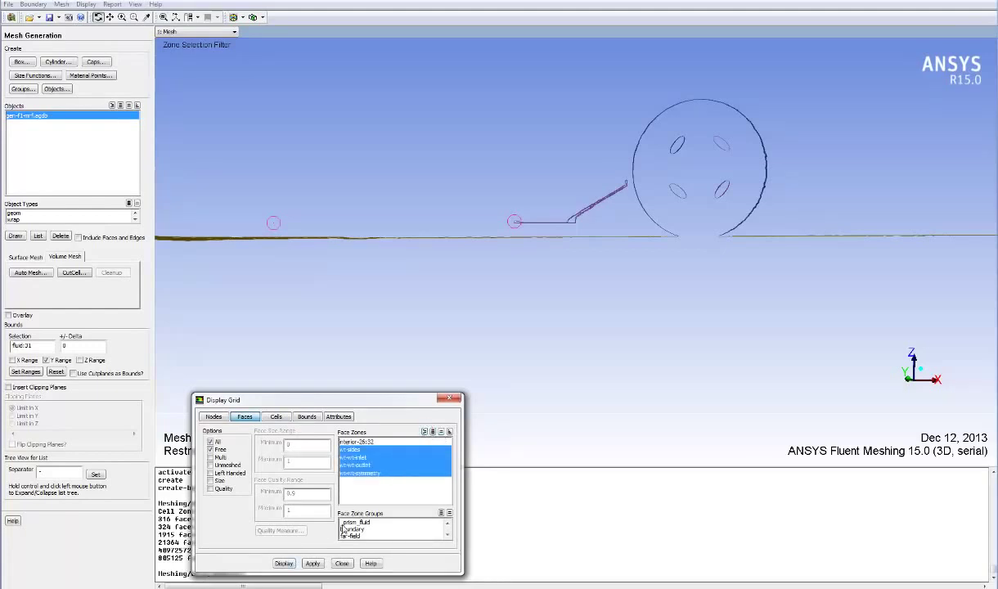
left_click(284, 563)
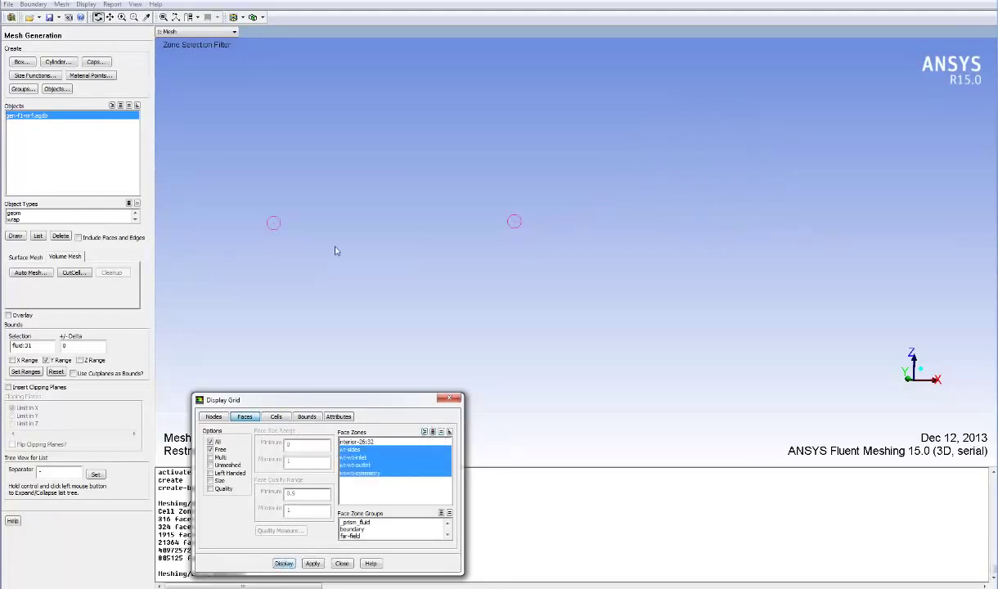
Add interior-26:32 to the displayed faces and zoom out to the whole domain box
left_click(361, 442)
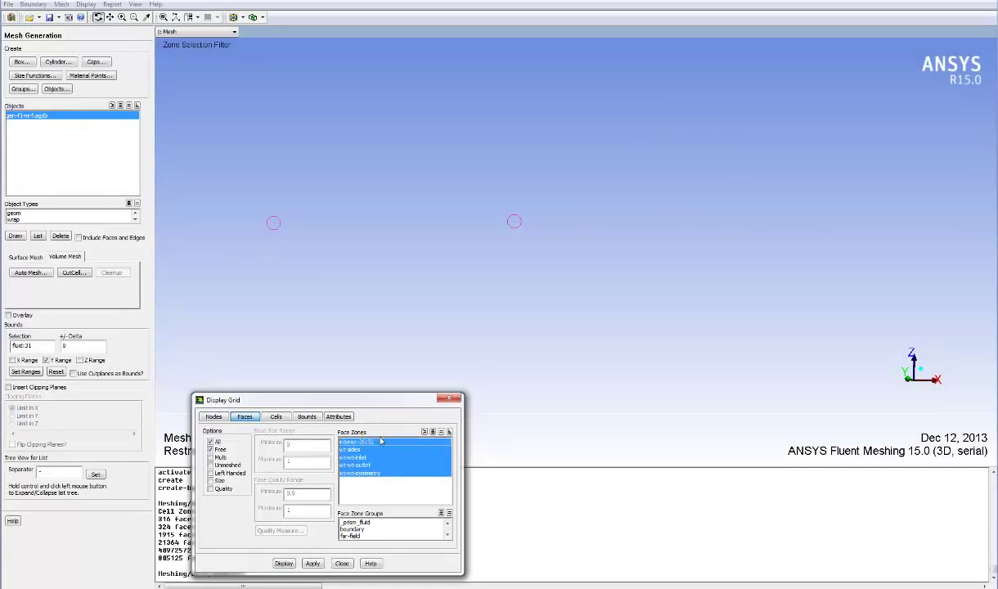
left_click(284, 563)
left_click_drag(524, 215, 499, 237)
middle_click_drag(526, 251, 564, 176)
left_click_drag(564, 176, 629, 192)
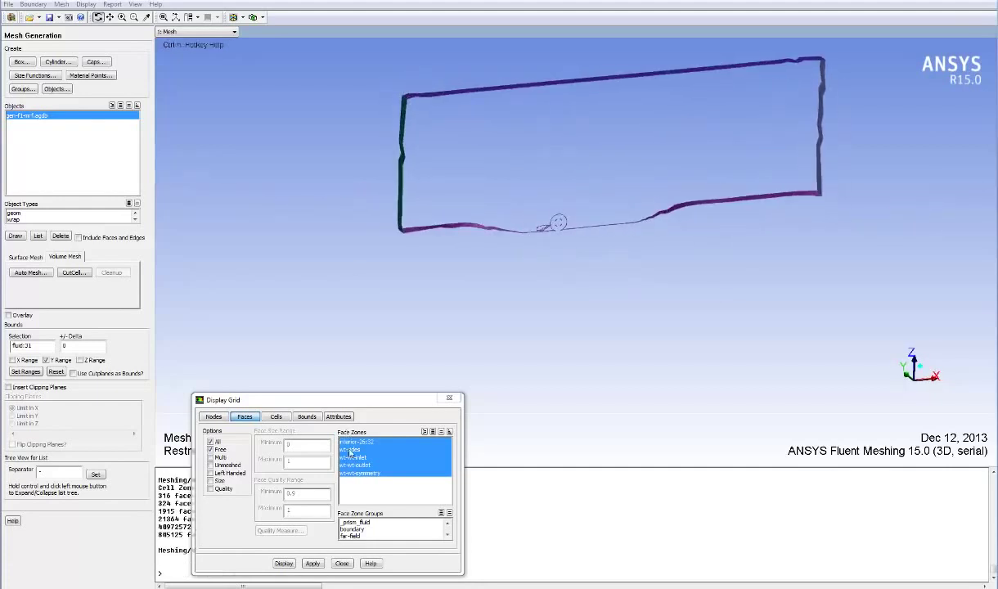
left_click(345, 566)
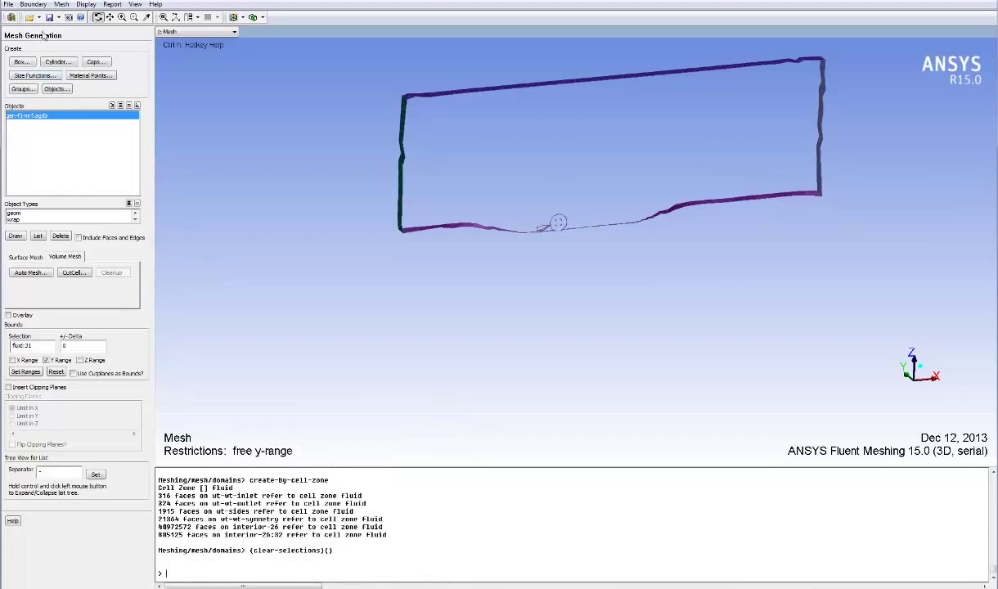
Read the boi-boundaries.msh.gz boundary mesh and reopen the Display Grid dialog
left_click(6, 6)
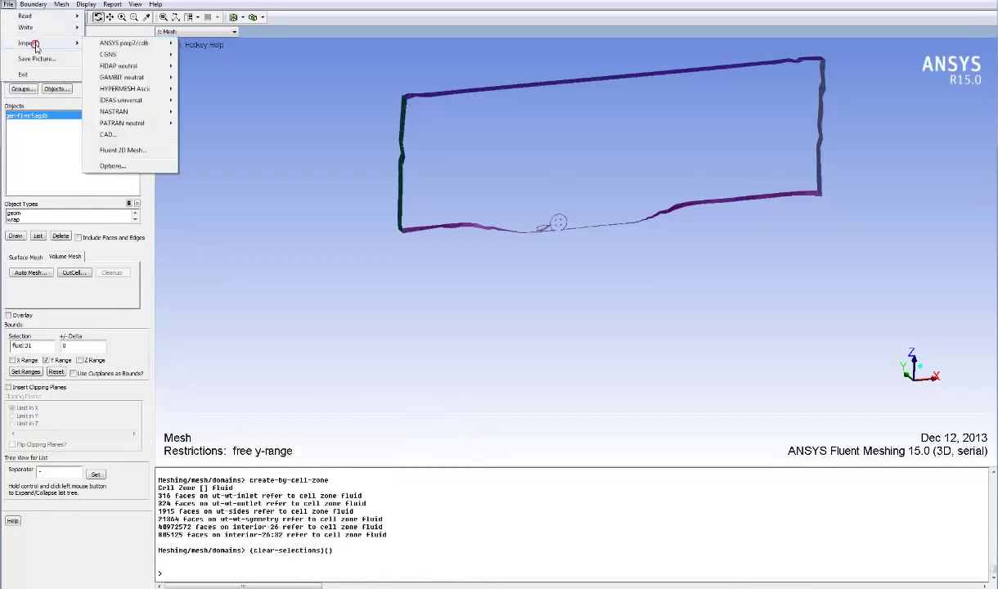
left_click(33, 16)
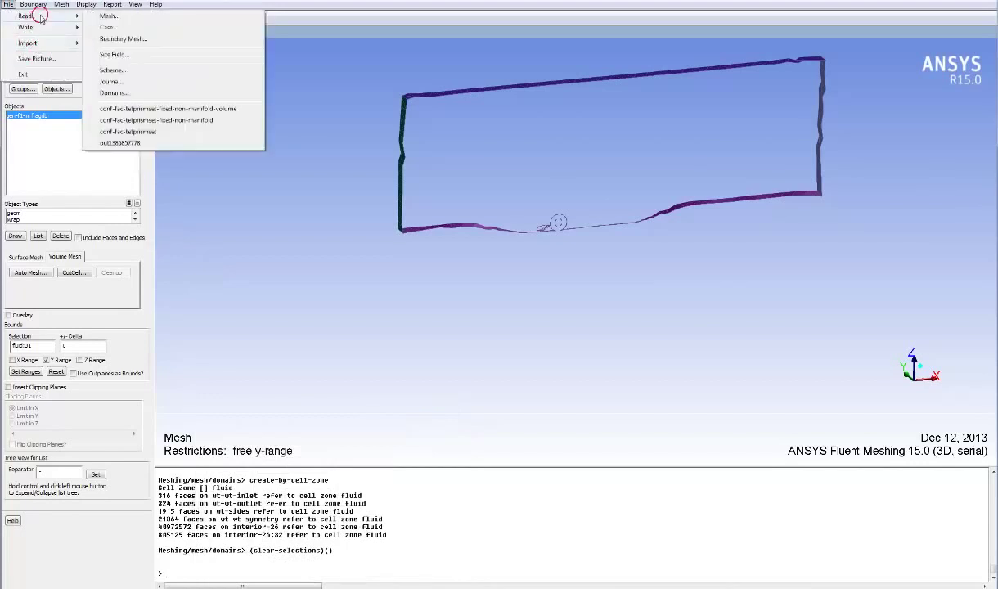
left_click(123, 39)
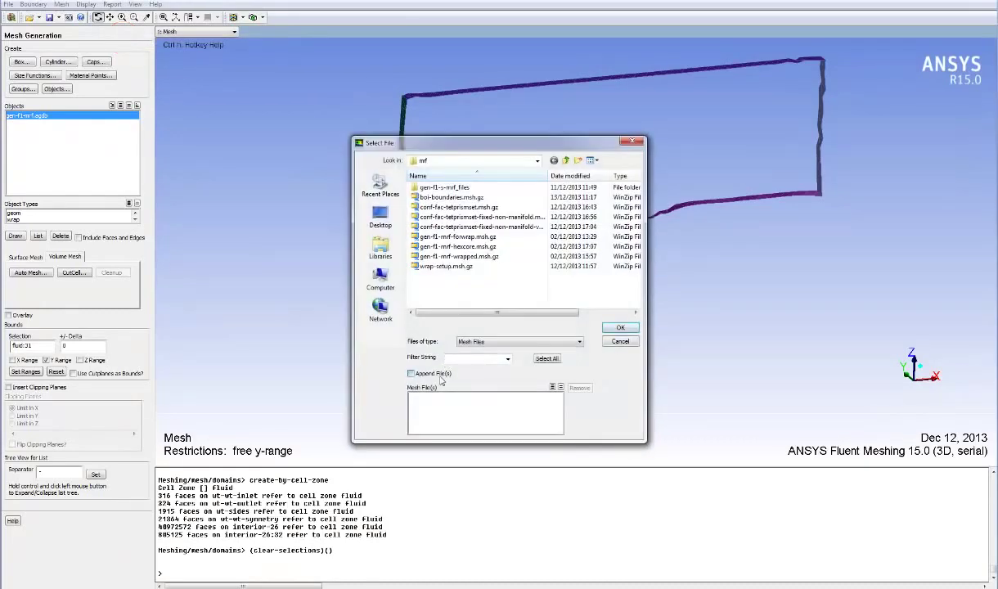
left_click(452, 197)
left_click(620, 327)
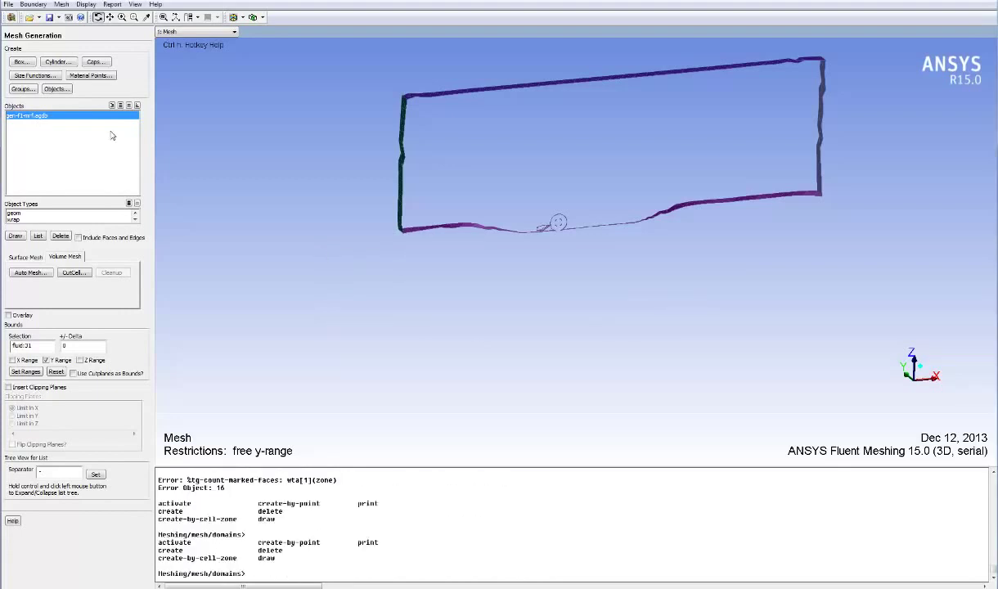
left_click(86, 4)
left_click(95, 17)
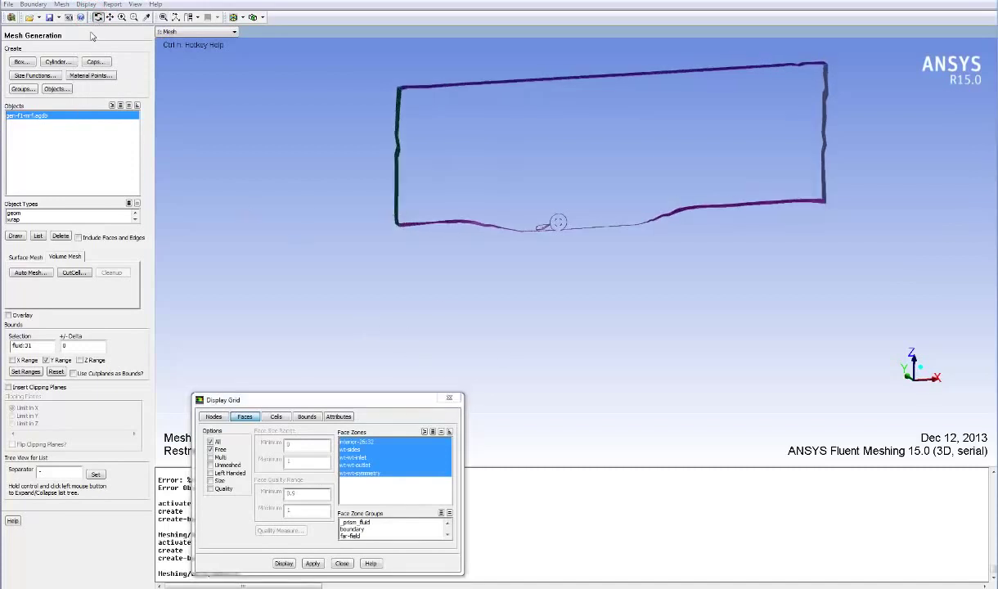
Select domain-fluid in the Domains manager and bring up Auto Mesh beside it
left_click(62, 4)
left_click(88, 166)
left_click_drag(461, 288, 458, 252)
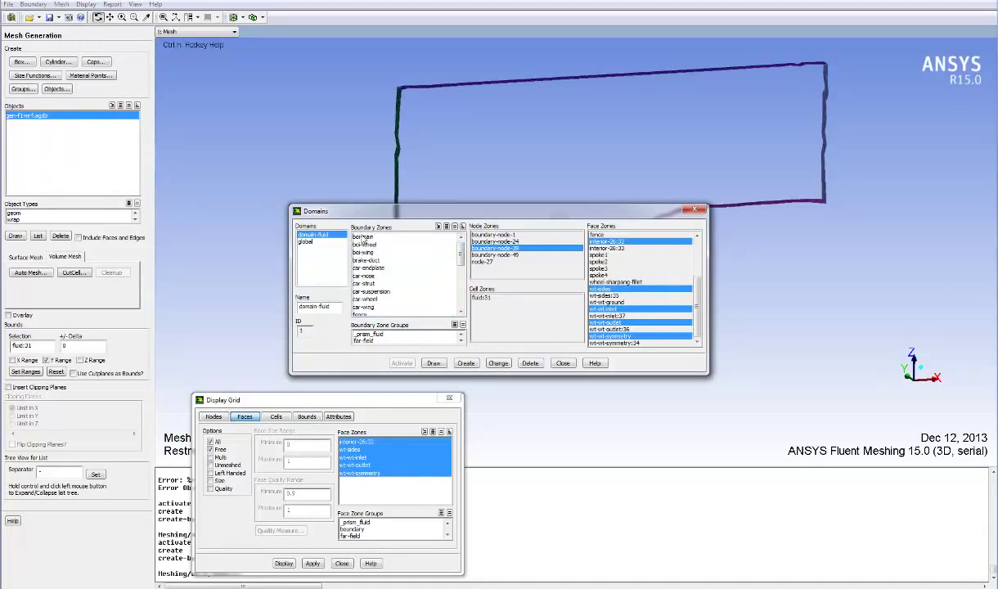
left_click(313, 234)
left_click_drag(460, 286, 442, 242)
left_click(32, 272)
left_click_drag(254, 178, 66, 182)
Choose Hexcore fill and draw an initial local refinement region box
left_click(450, 400)
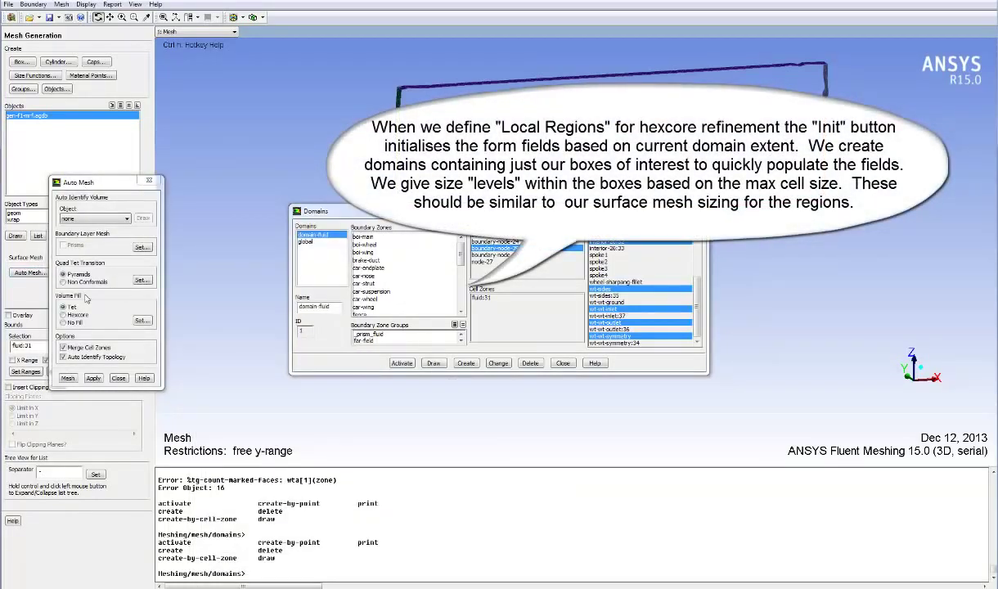
left_click(64, 314)
left_click(142, 319)
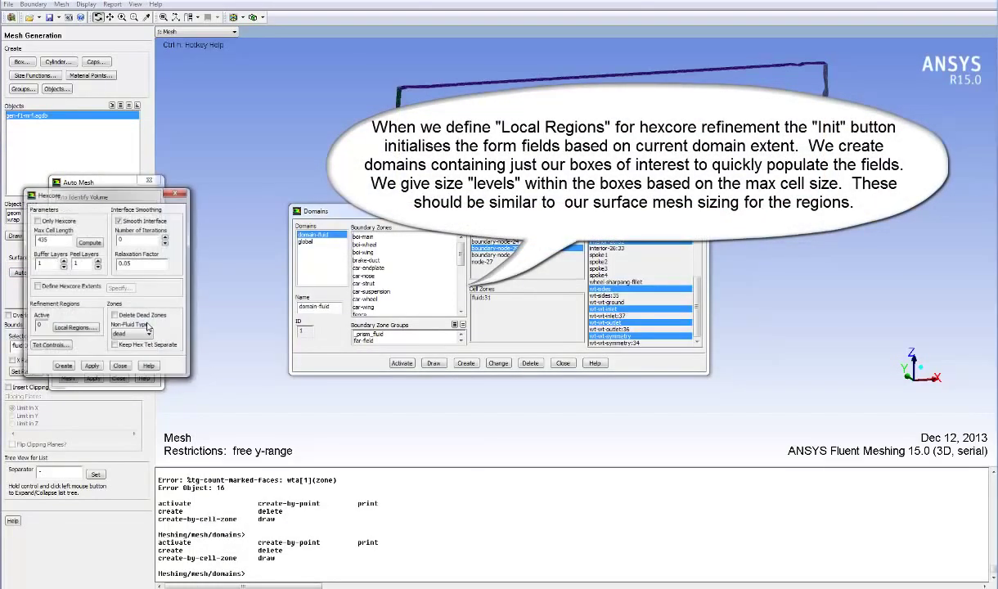
left_click(74, 328)
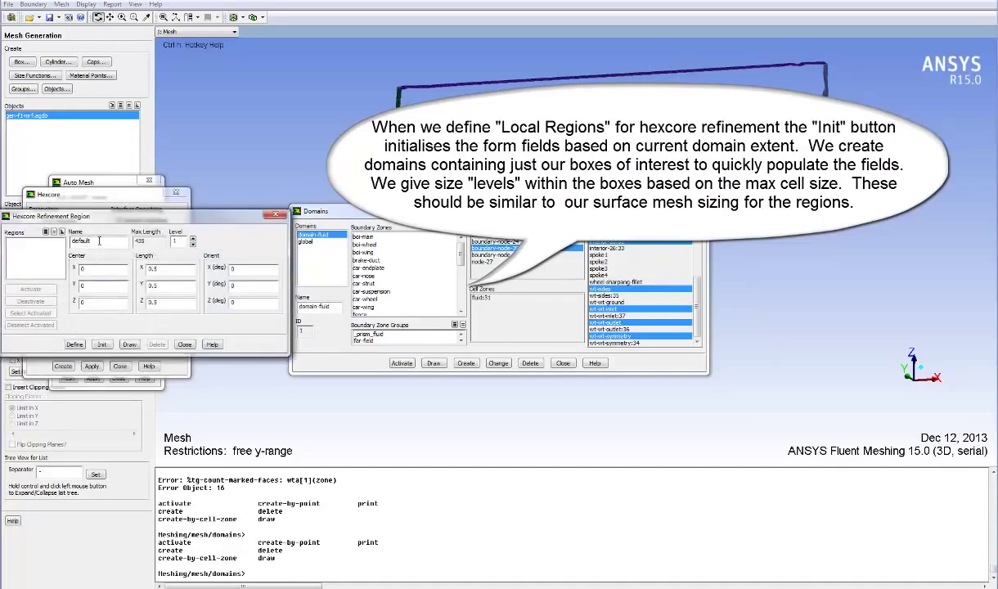
left_click(102, 344)
left_click(130, 344)
left_click_drag(328, 211, 482, 355)
left_click_drag(621, 237, 579, 250)
left_click(466, 370)
Create a boi-main domain from the selected boi boundary zone
scroll(501, 413, "down", 5)
scroll(608, 423, "up", 5)
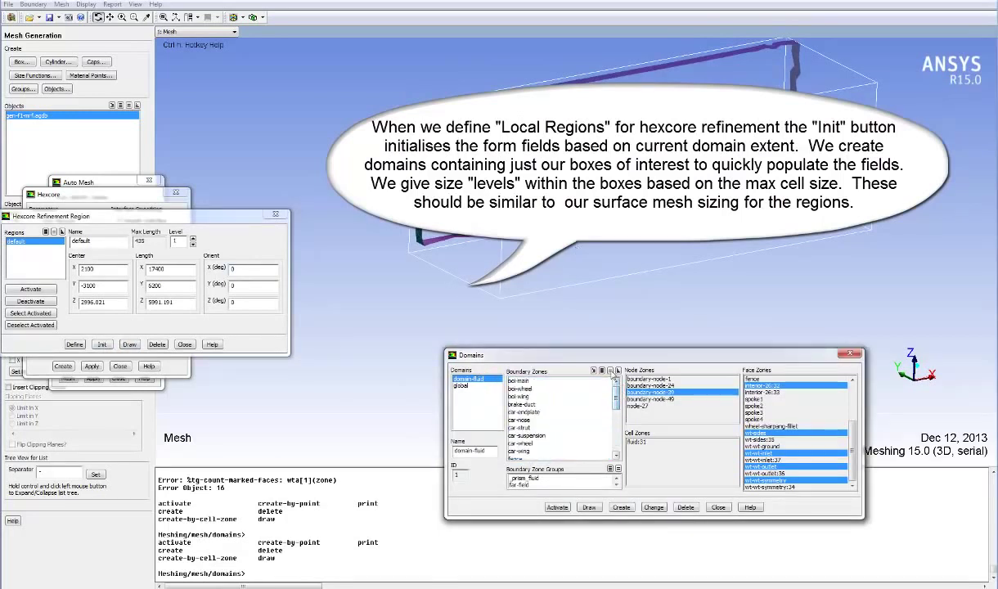
left_click(545, 390)
left_click(524, 381)
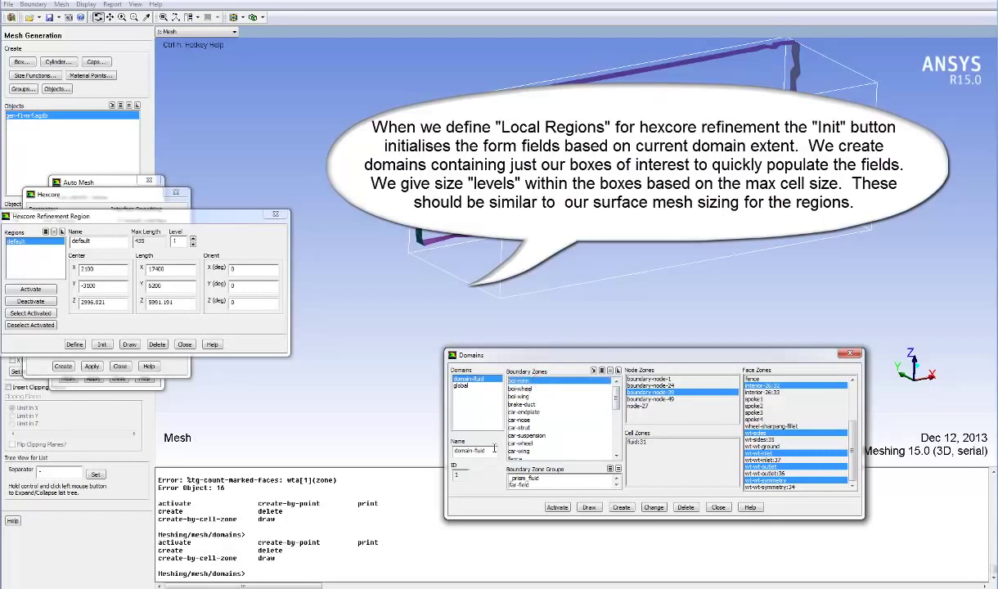
left_click_drag(486, 450, 453, 452)
type("boi-main")
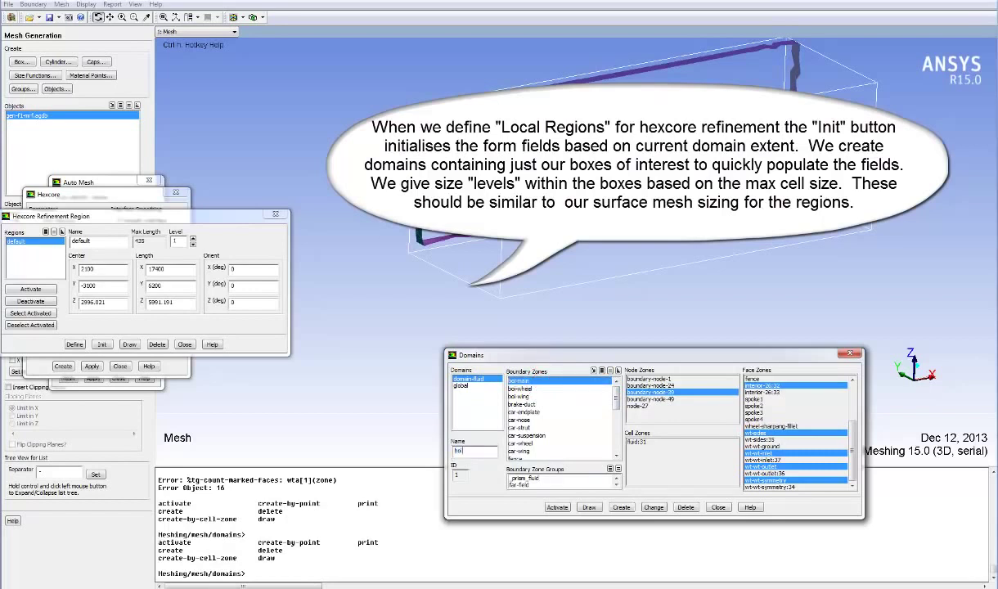
left_click(621, 508)
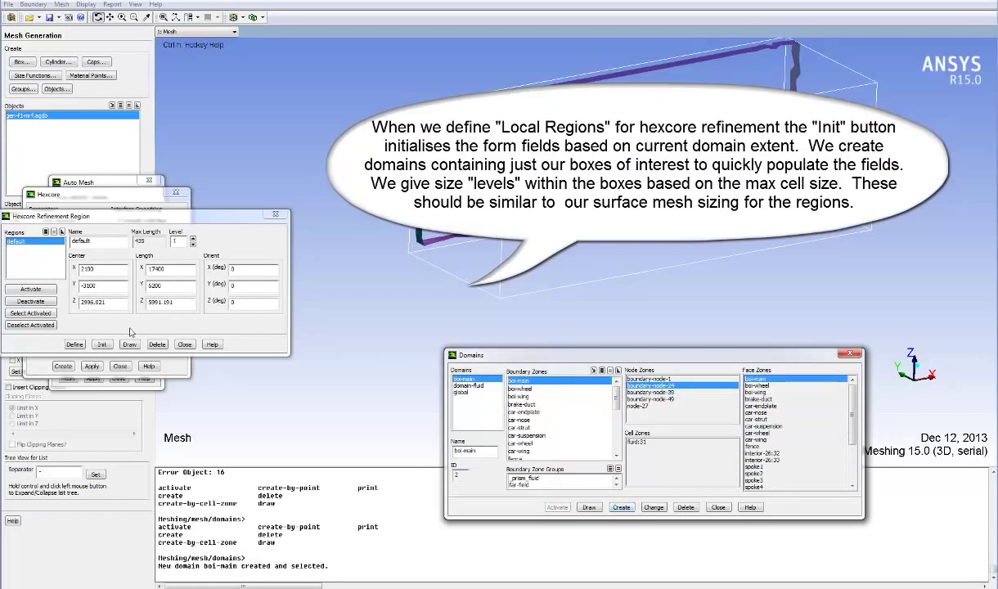
Refit the refinement region to boi-main, replacing the default, and set level 4
left_click(101, 343)
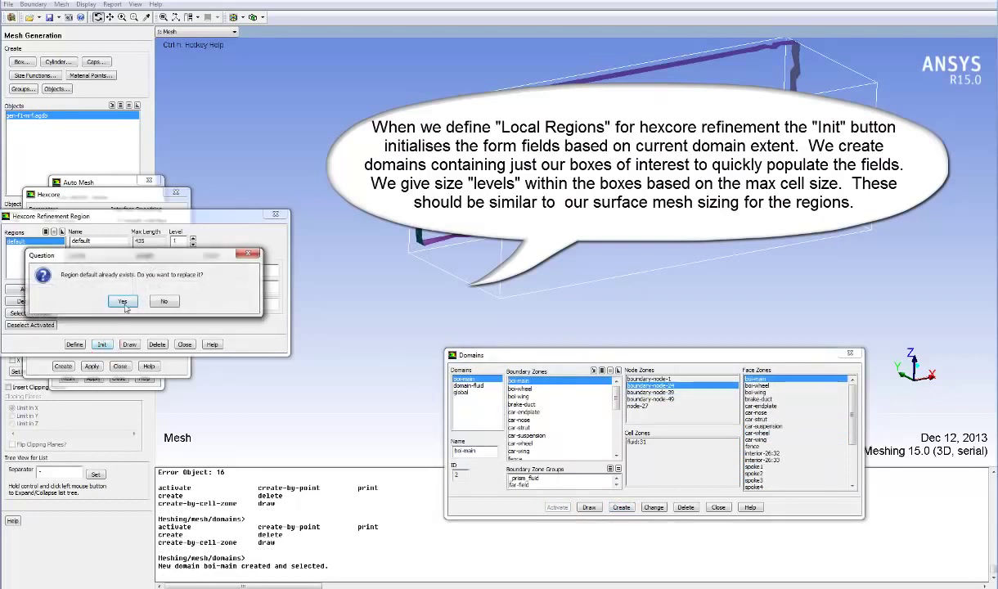
left_click(123, 301)
left_click(129, 345)
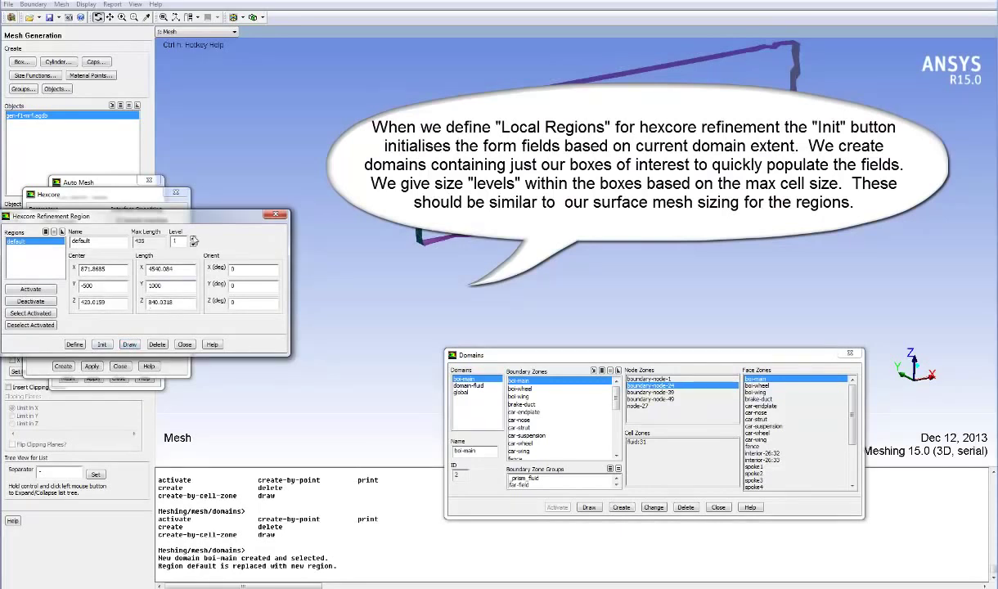
left_click(194, 238)
left_click(194, 238)
left_click(194, 238)
Set hexcore max cell length 512, buffer layers 2 and peel layers 0, and apply
left_click_drag(168, 216, 472, 340)
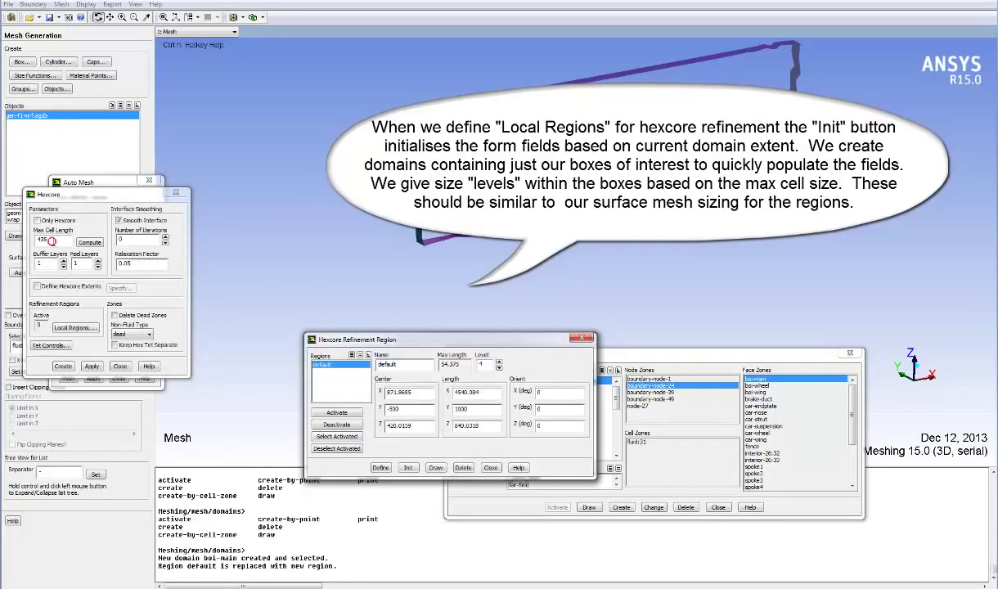
left_click(140, 261)
type("512")
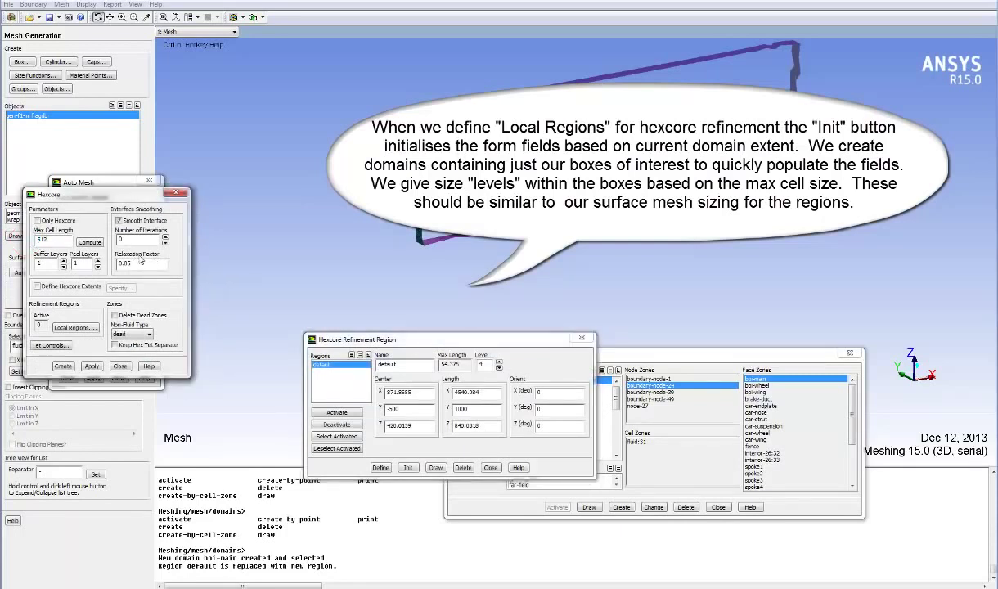
left_click(63, 260)
left_click(97, 266)
left_click(92, 367)
Raise the region refinement level and measure the distance between two mesh nodes
left_click(499, 362)
left_click(499, 362)
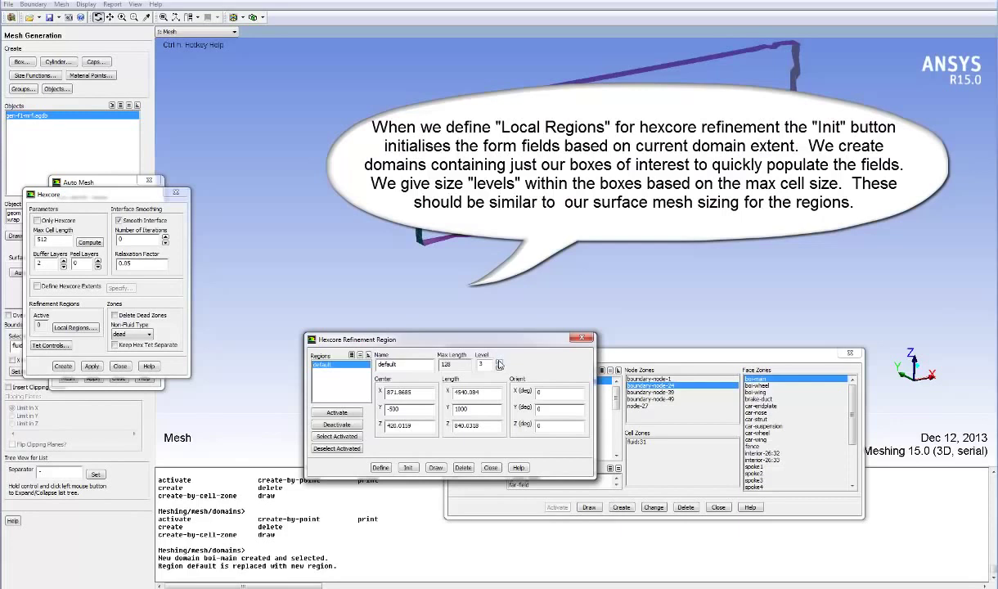
scroll(512, 302, "up", 5)
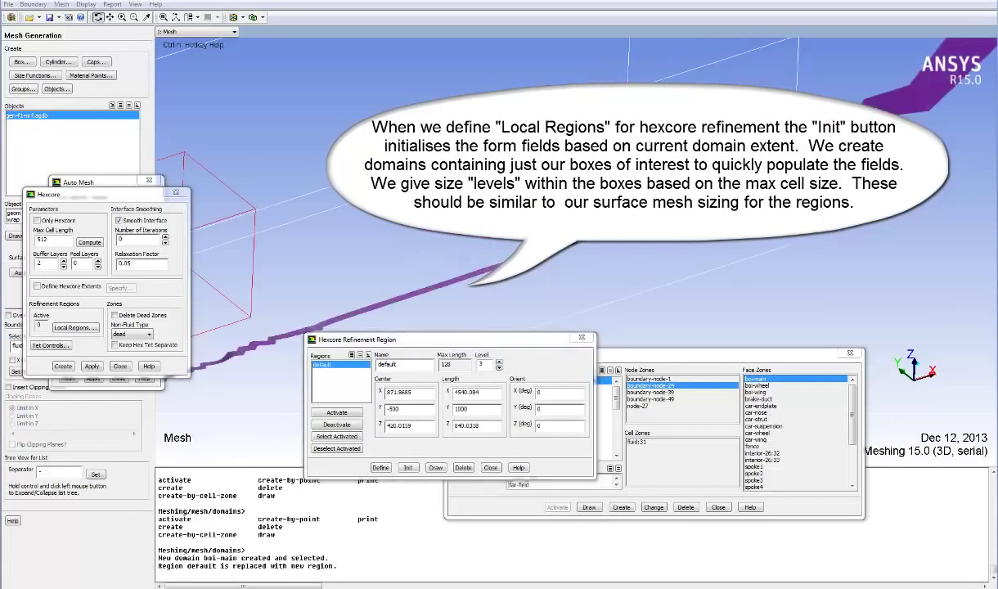
scroll(513, 303, "down", 1)
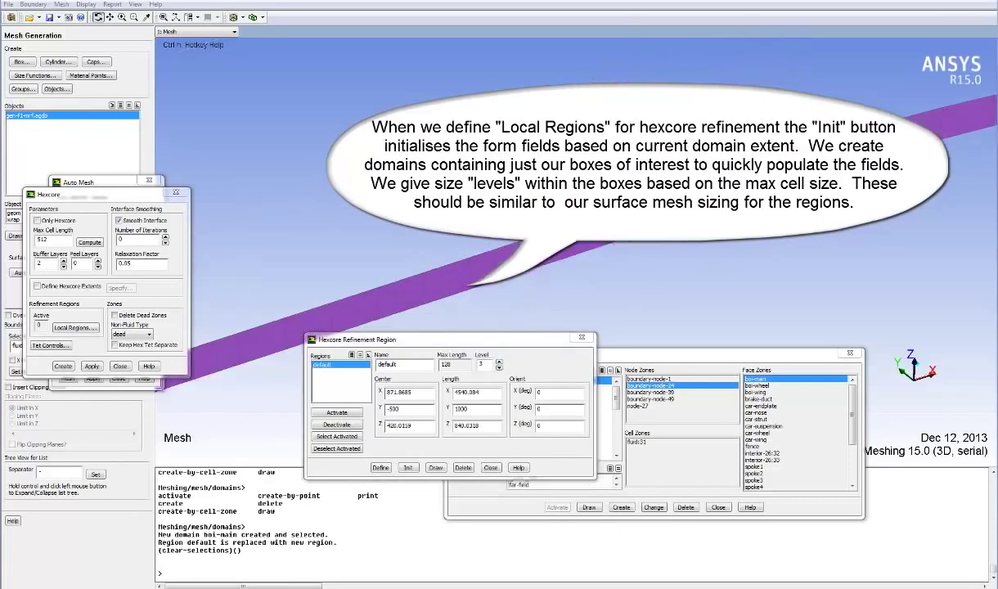
key("ctrl+n")
right_click(609, 246)
right_click(609, 245)
key("ctrl+d")
Define the box refinement region at level 5 and check the box around the car
left_click(498, 365)
left_click(381, 468)
left_click_drag(602, 271, 609, 221)
left_click_drag(477, 254, 478, 274)
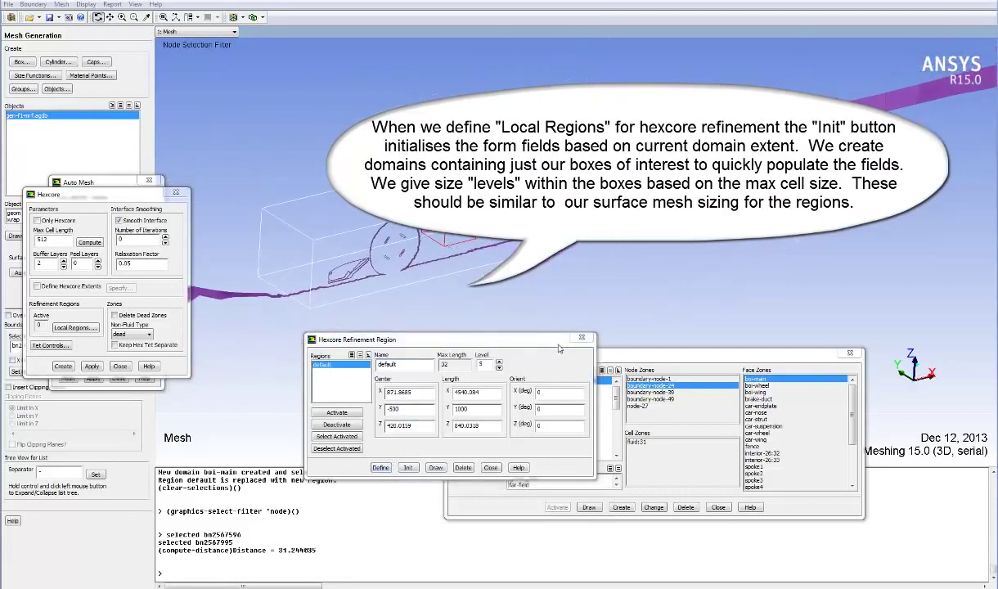
left_click_drag(515, 339, 348, 414)
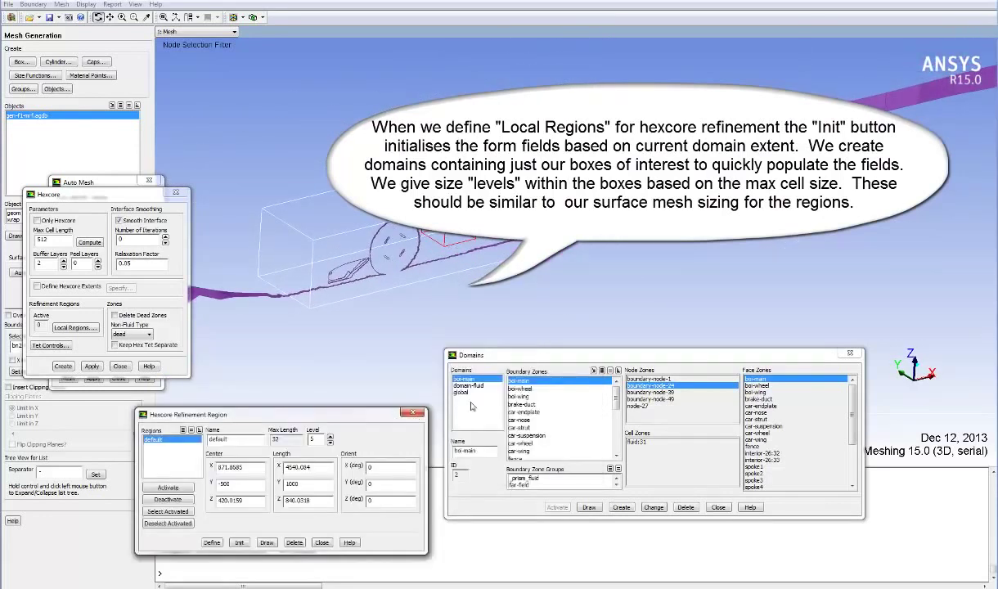
Create a boi-wheel domain from the boi-wheel zone only
left_click(528, 389)
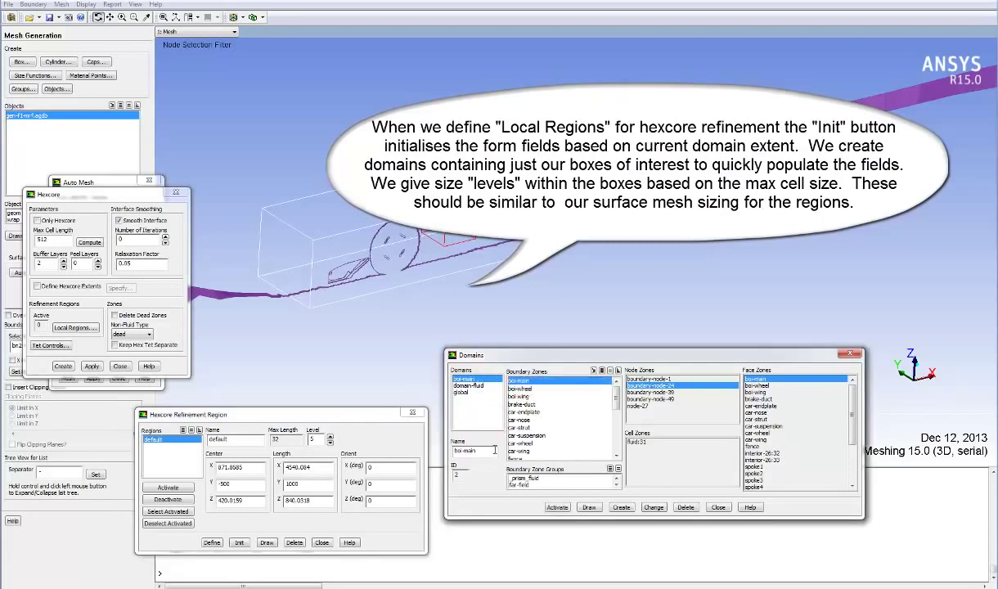
left_click(519, 381, "ctrl")
left_click(516, 380, "ctrl")
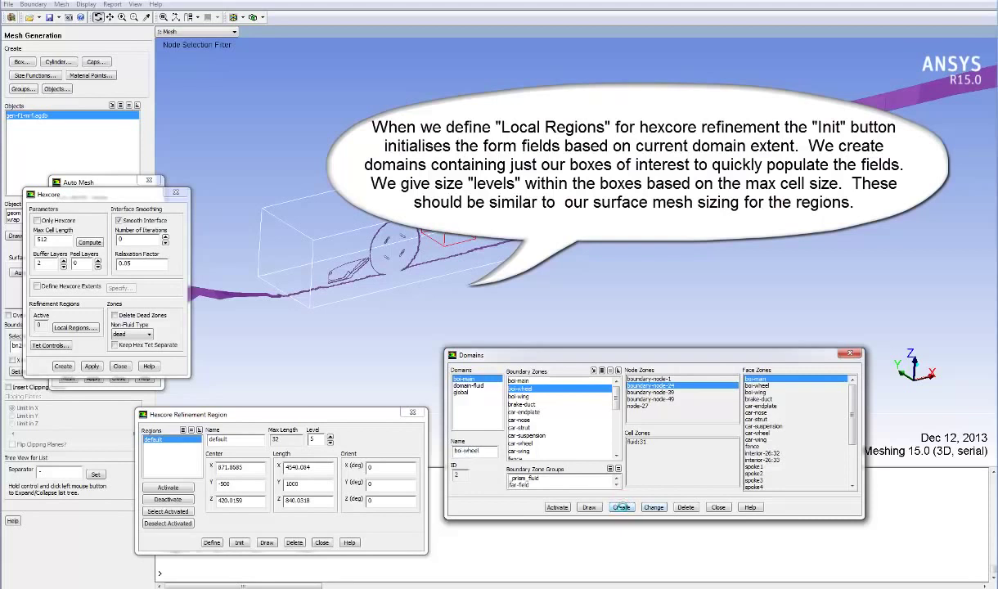
left_click(621, 508)
Initialise the new region default2 from the boi-wheel extent and draw its box
left_click(229, 440)
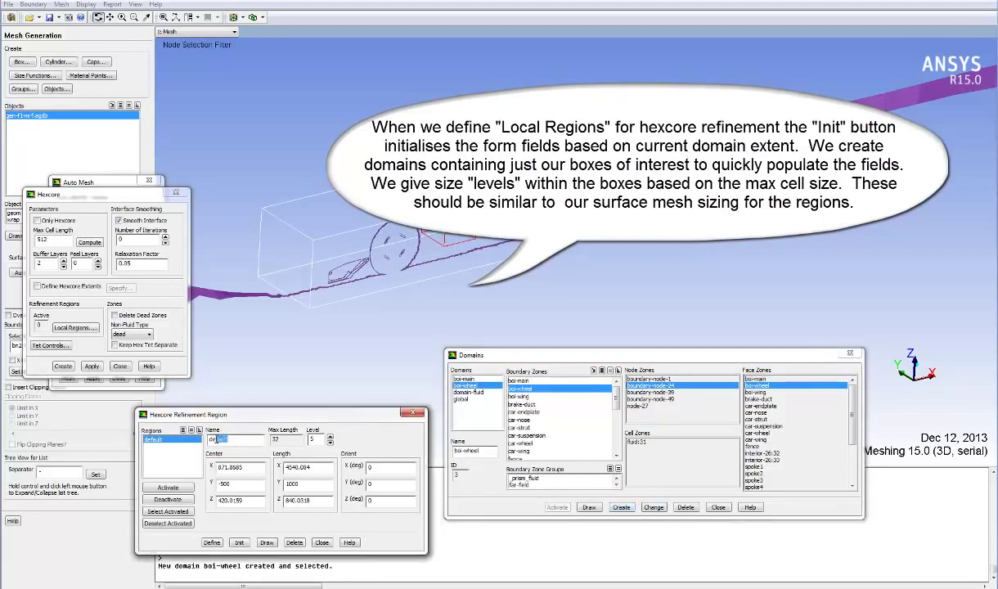
left_click(235, 543)
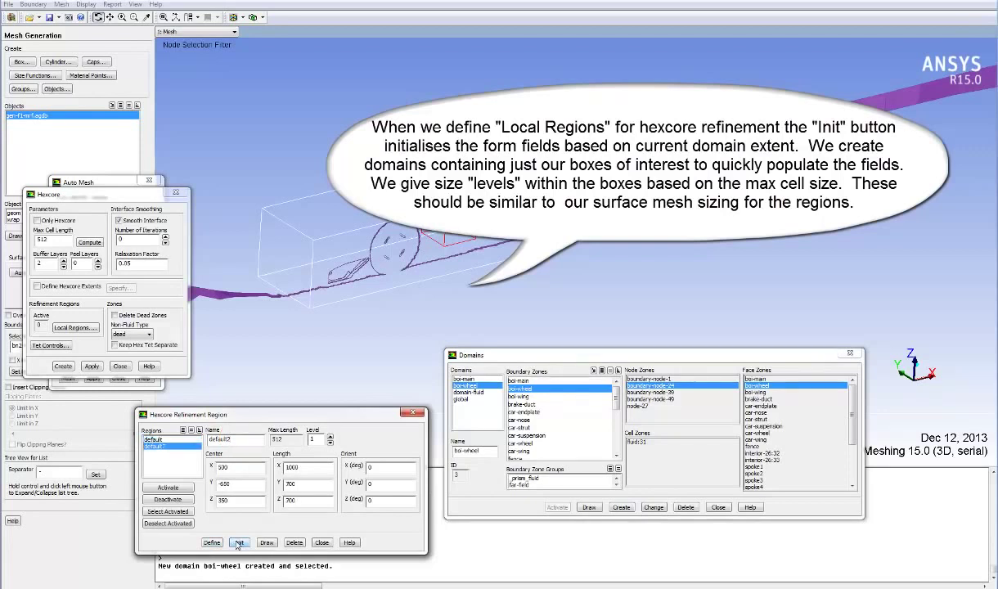
left_click(267, 542)
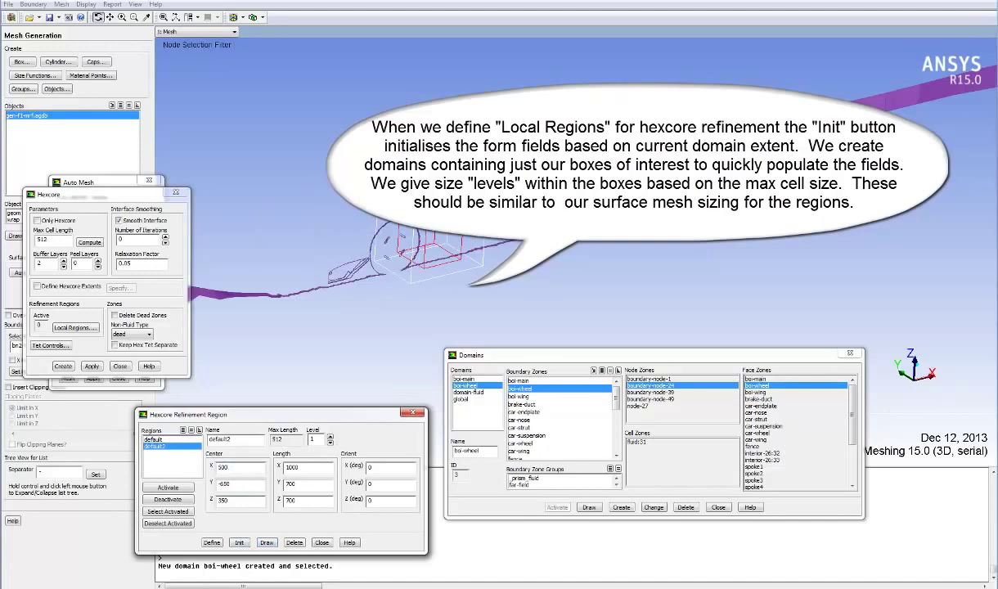
scroll(409, 239, "up", 3)
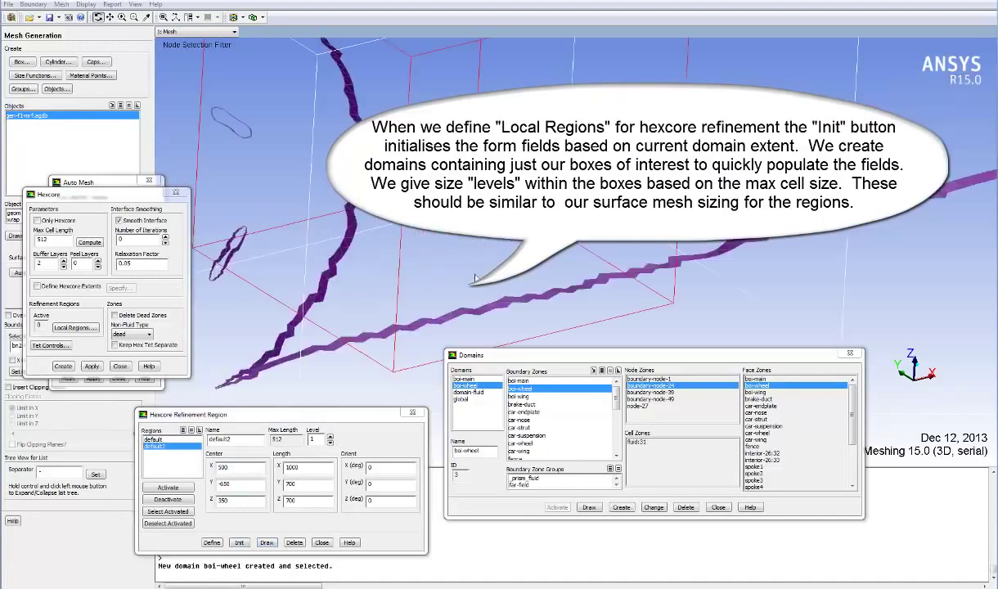
right_click(586, 269)
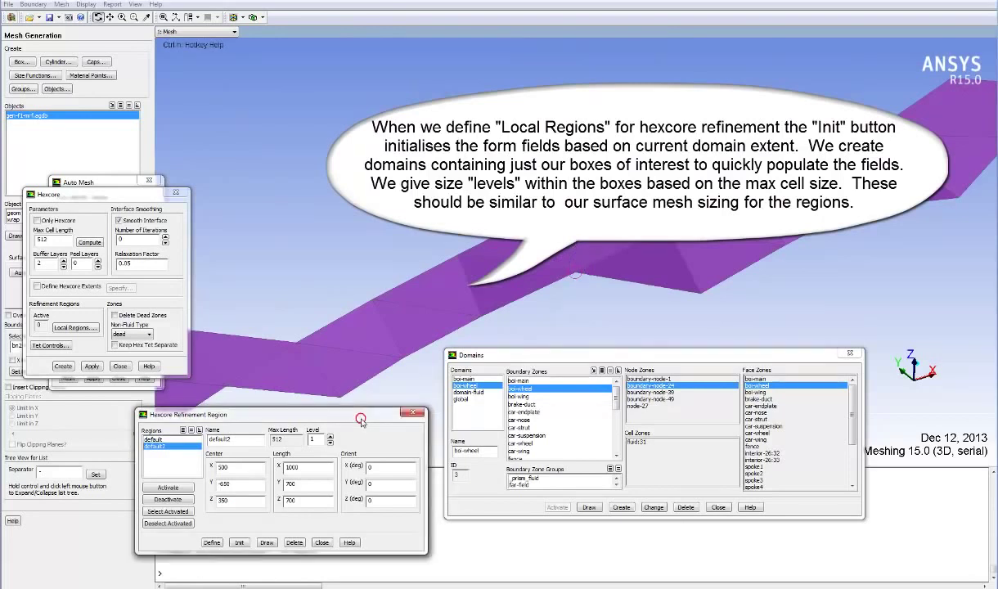
left_click_drag(363, 415, 355, 382)
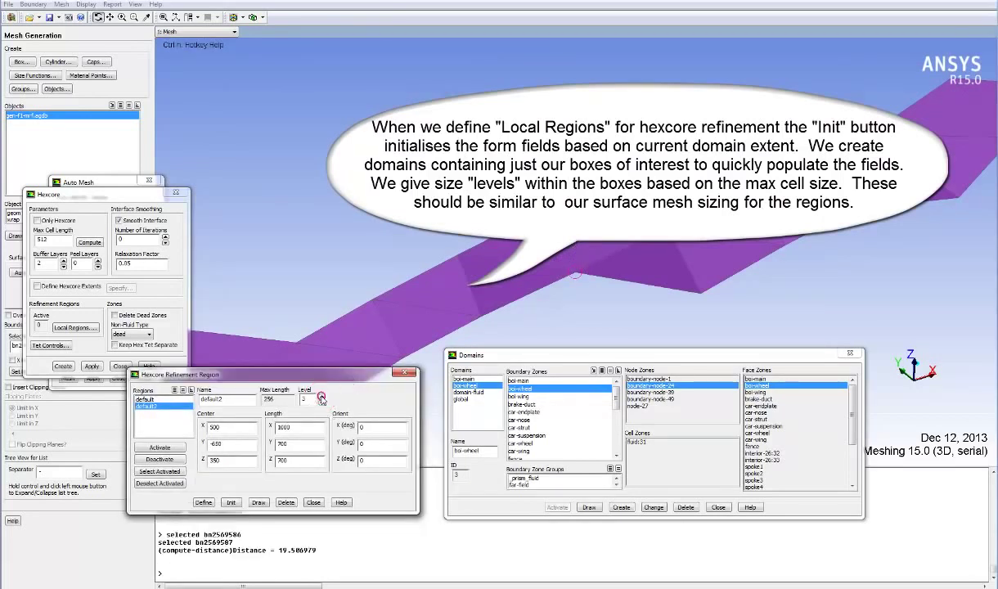
Define region default2 at level 6 (max length 16), then select the boi-wing zone
left_click(322, 396)
left_click(204, 503)
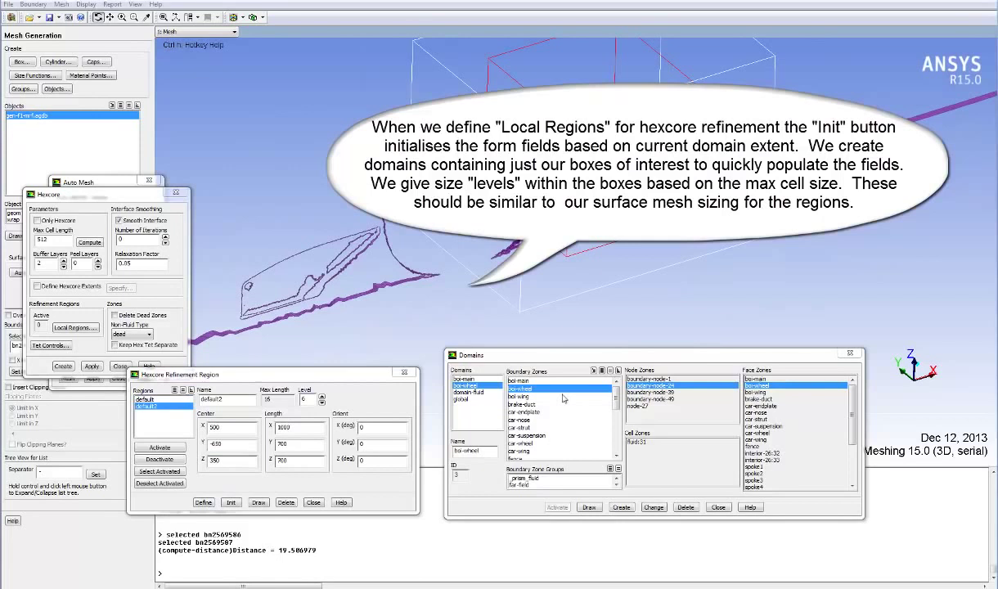
left_click(463, 385)
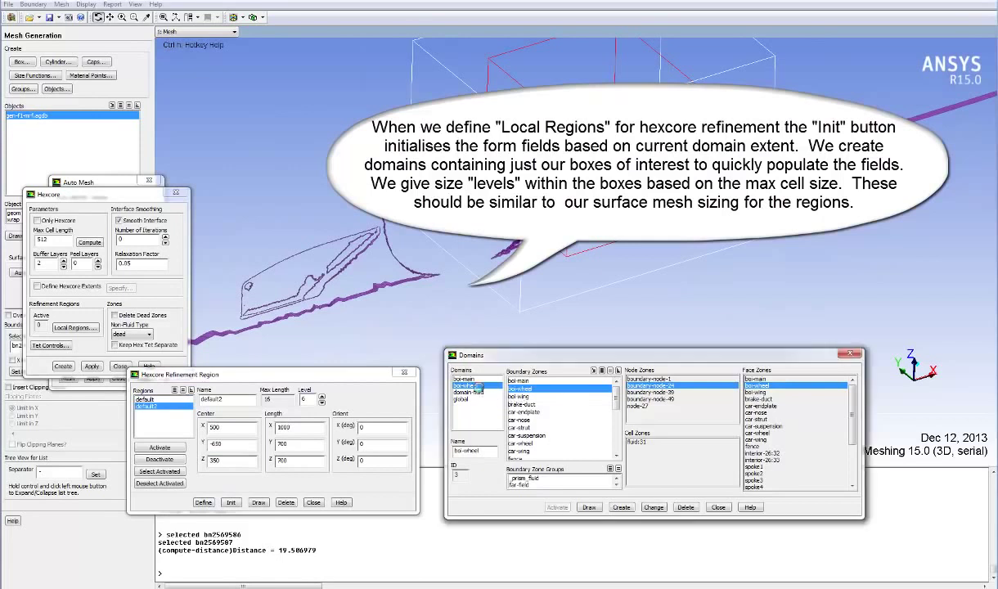
left_click(531, 397)
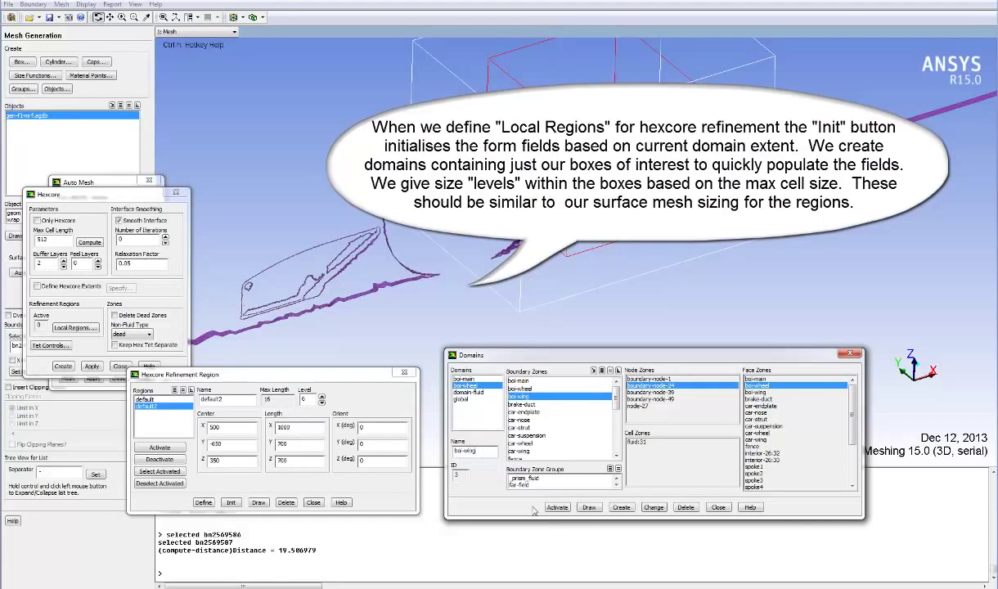
Create the boi-wing domain and initialise region default3 from its extent
left_click(622, 507)
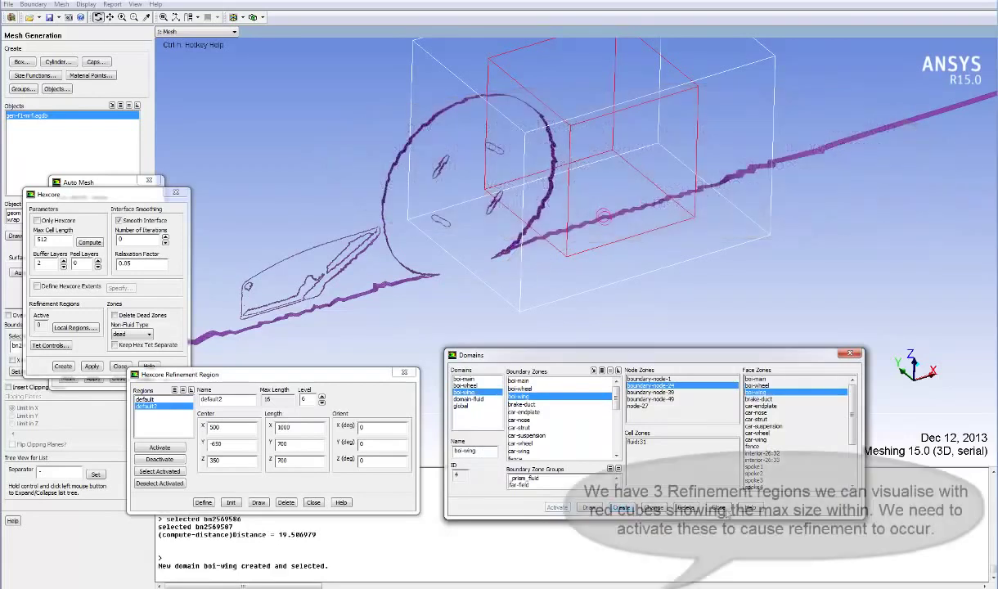
left_click(719, 507)
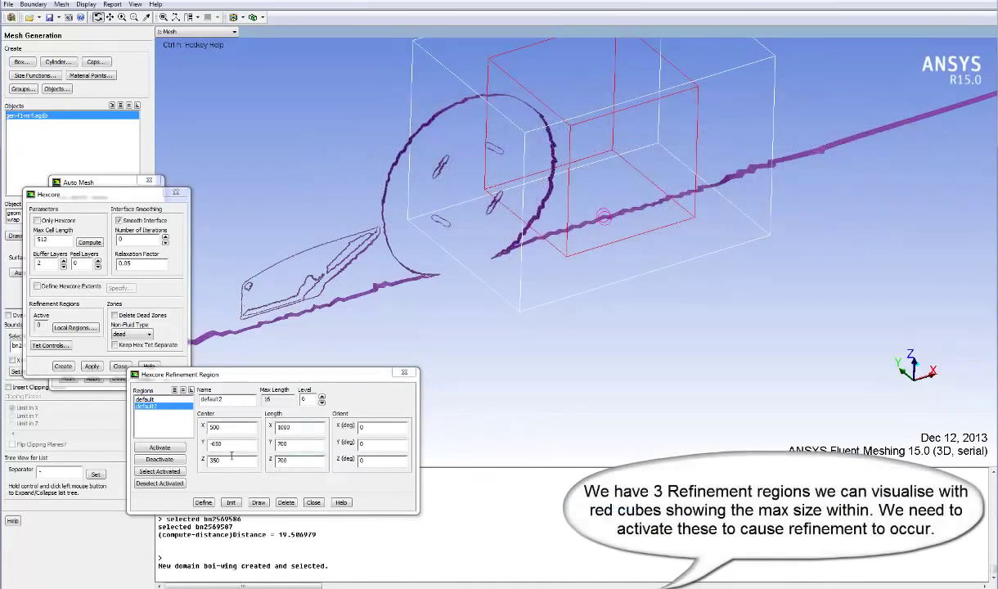
left_click(231, 502)
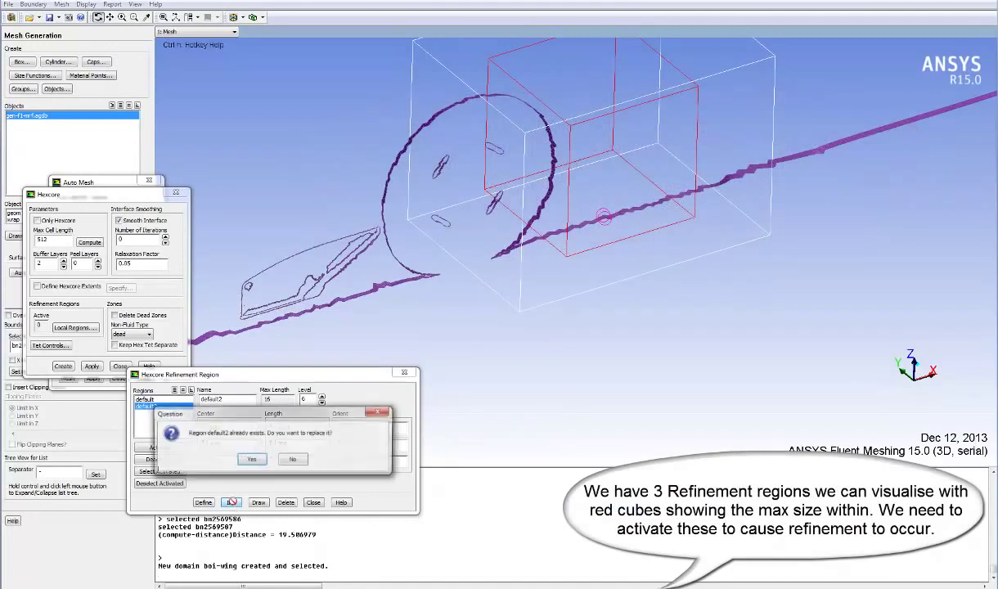
left_click(292, 459)
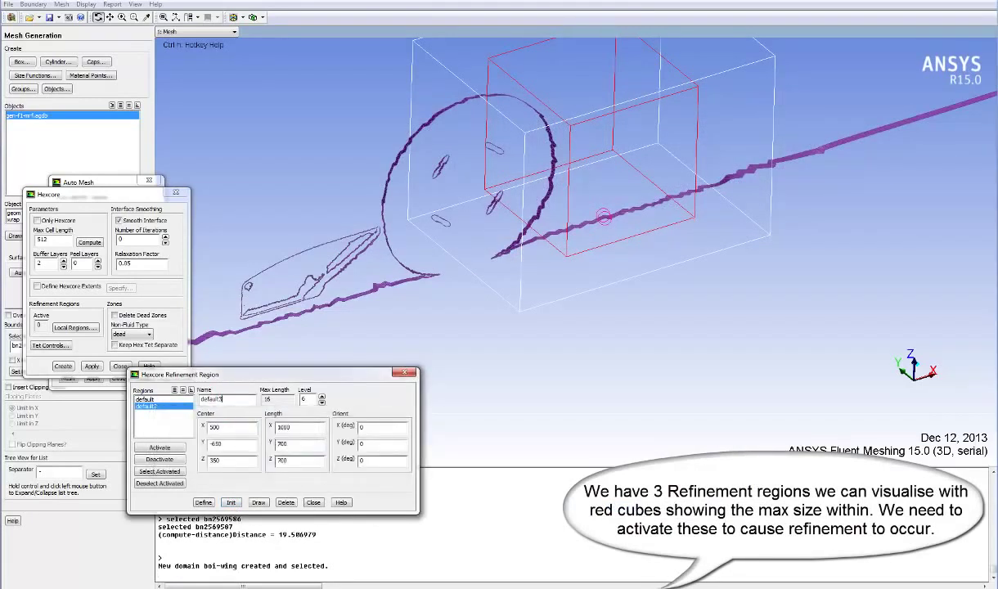
left_click(230, 503)
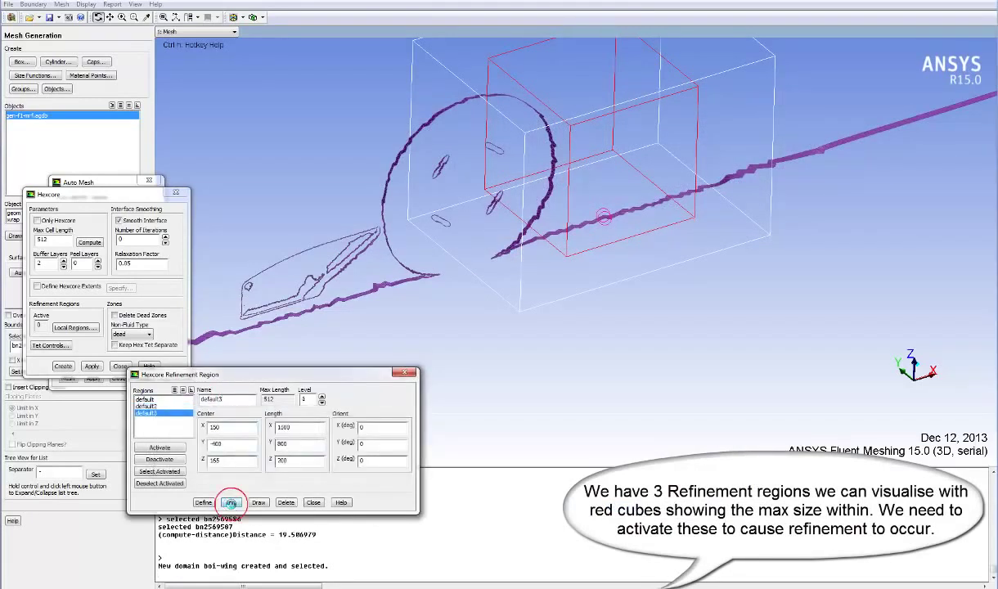
left_click(260, 503)
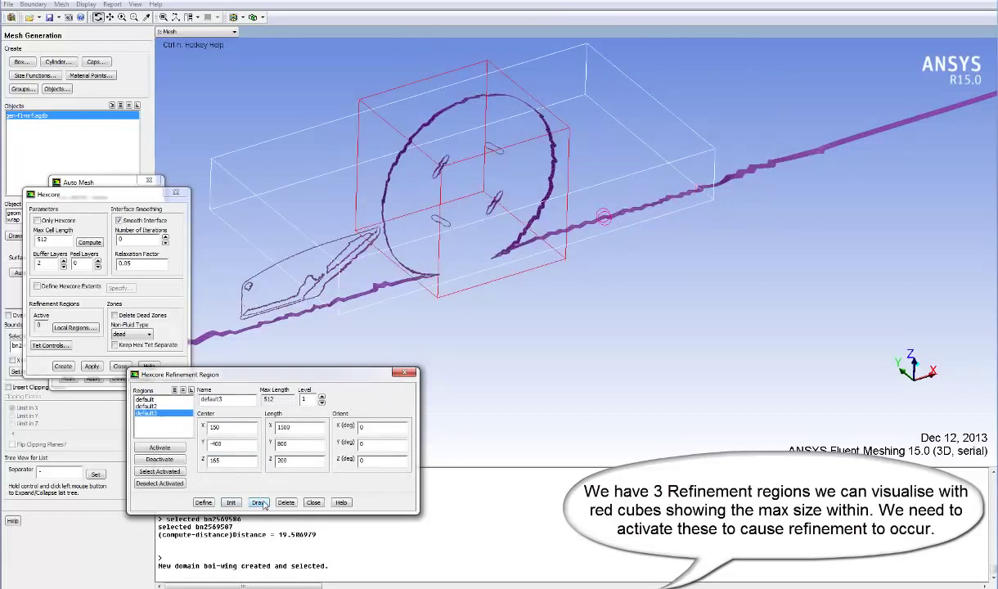
Set region default3 to level 6 and define it
left_click(323, 396)
left_click(322, 396)
left_click(323, 396)
left_click(323, 396)
left_click(203, 503)
left_click(257, 502)
mouse_move(491, 327)
left_mouse_down()
mouse_move(511, 296)
mouse_move(426, 234)
mouse_move(329, 356)
left_mouse_up()
Activate all three refinement regions and draw their boxes together
left_click_drag(146, 399, 141, 412)
left_click(162, 448)
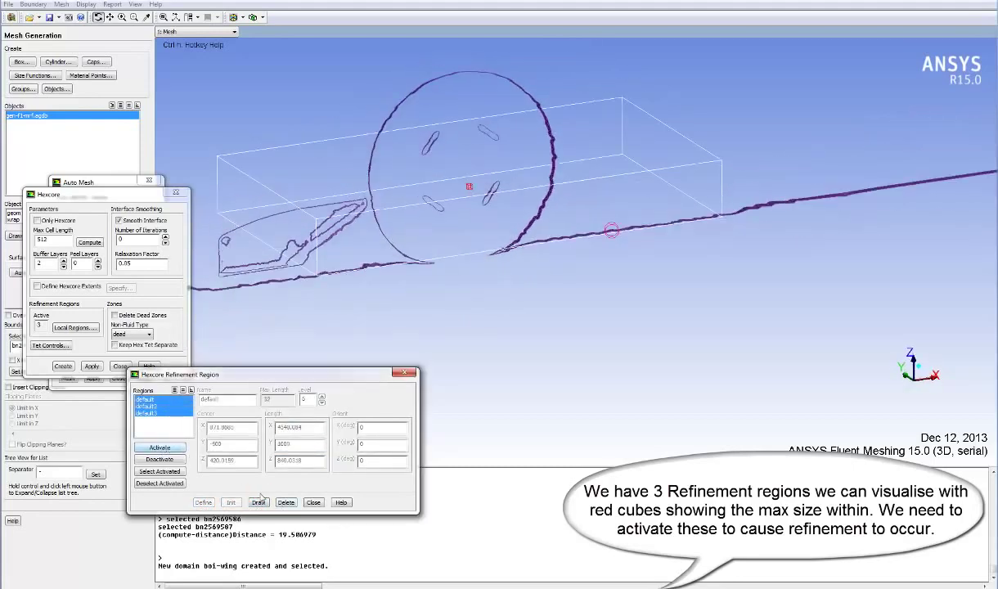
left_click(258, 502)
scroll(554, 239, "down", 3)
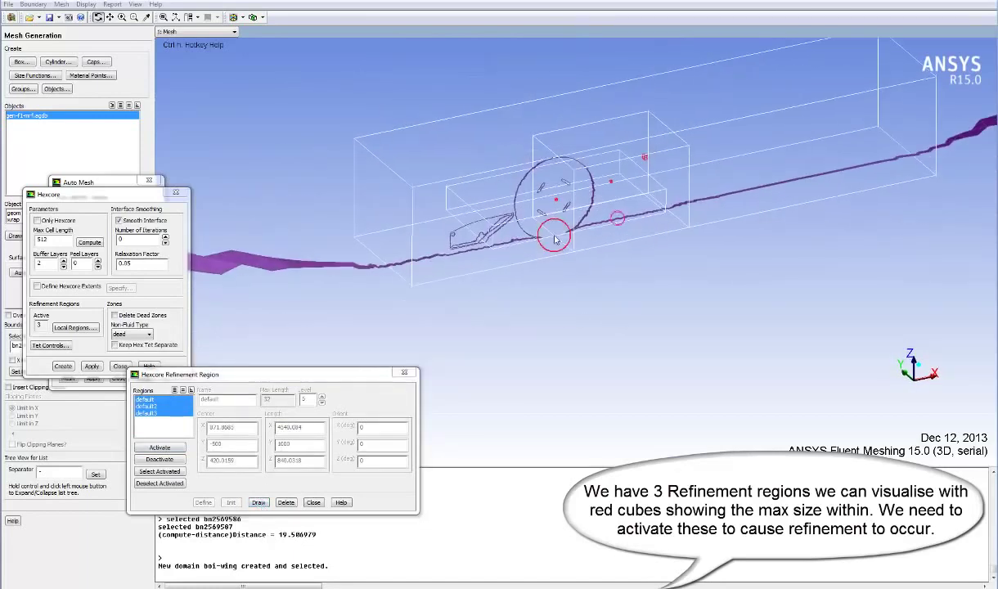
left_click_drag(555, 239, 487, 303)
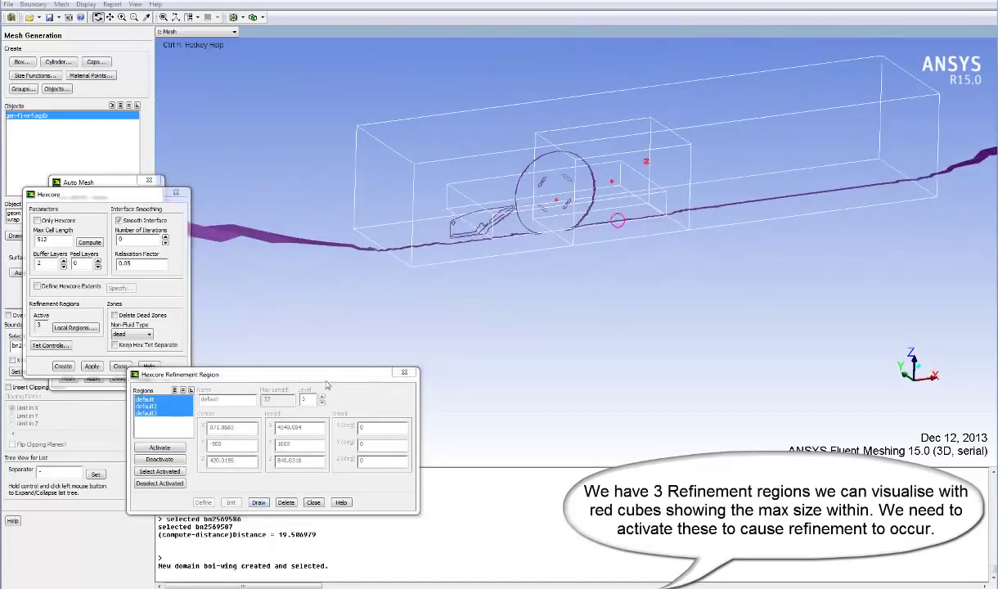
left_click(404, 374)
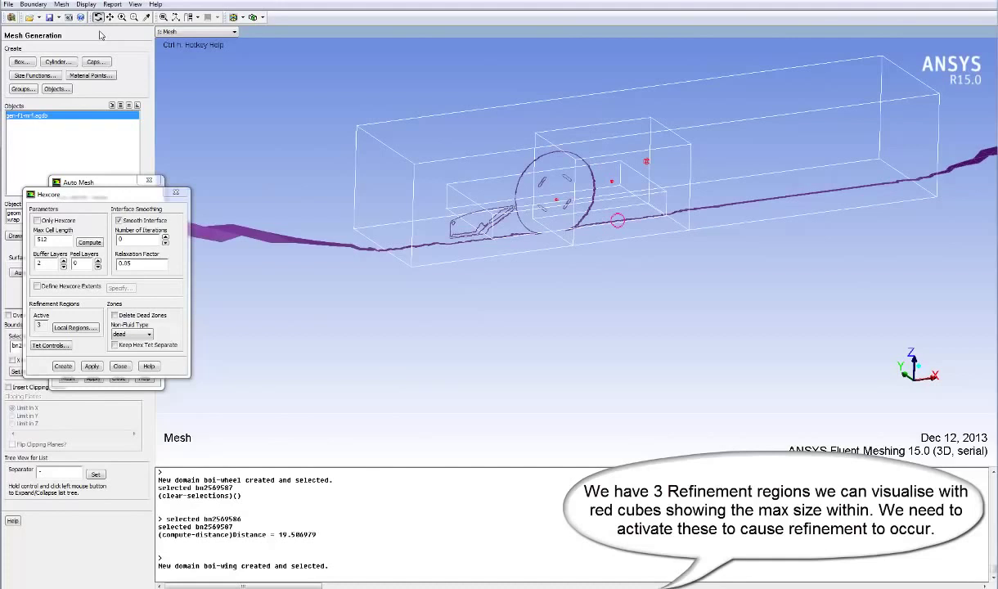
Review the domain-fluid domain in the Domains manager, then close it
left_click(62, 4)
left_click(102, 163)
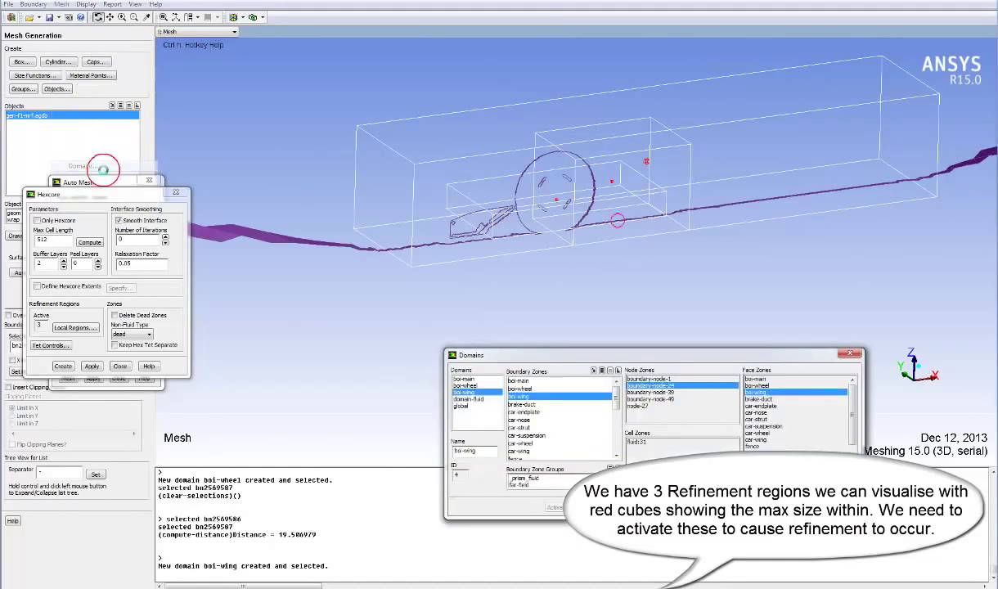
left_click(471, 399)
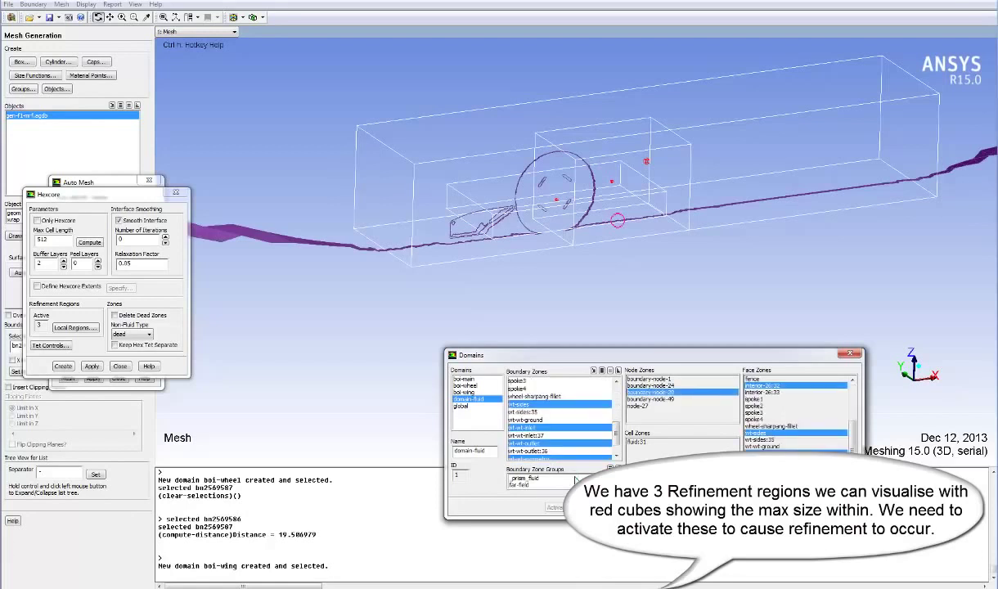
scroll(617, 440, "up", 5)
scroll(617, 440, "down", 5)
left_click(691, 507)
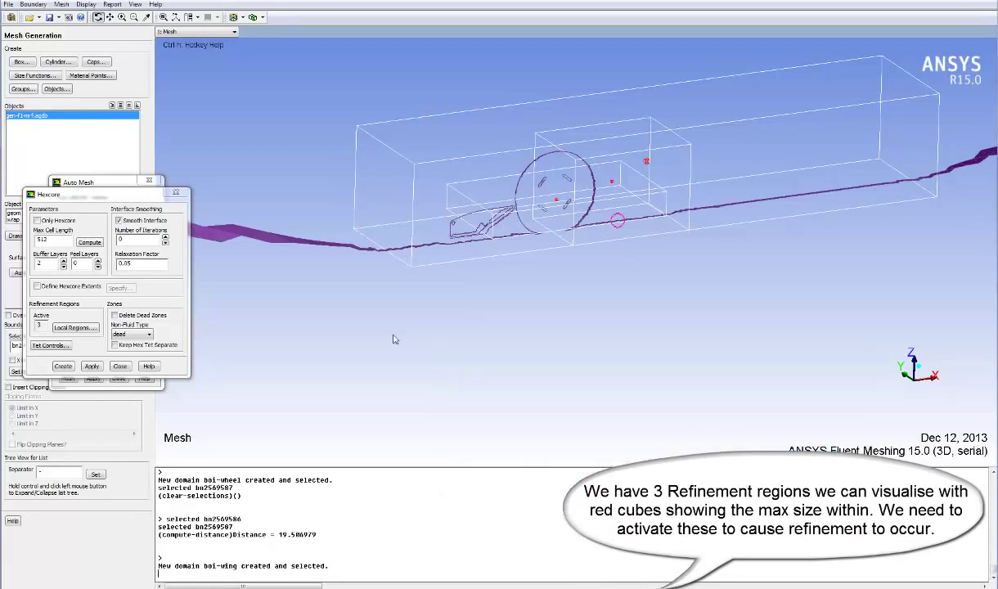
Set geometric cell sizing and edit the growth rate in the tet mesh controls
left_click(119, 367)
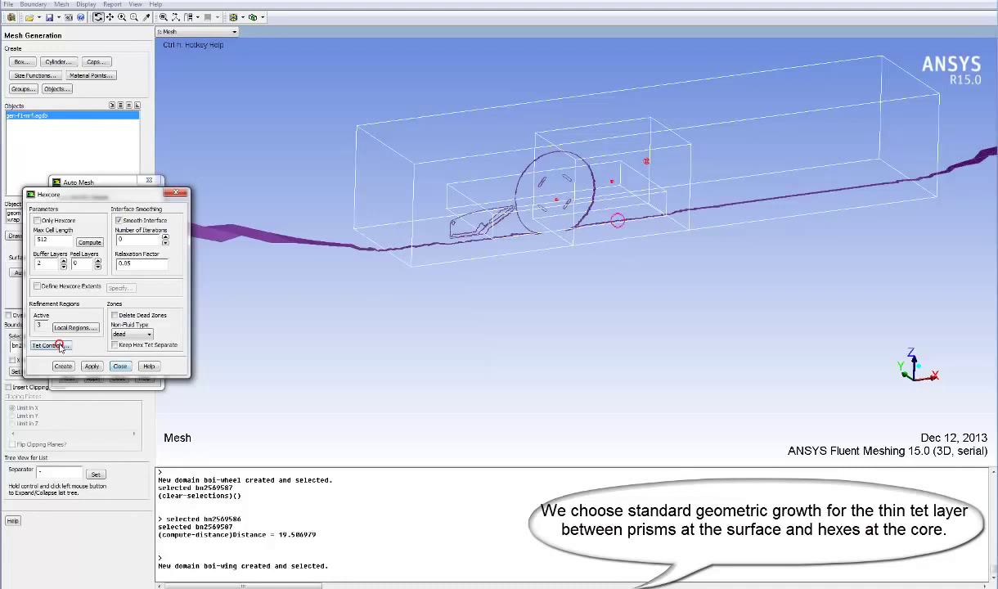
left_click(65, 344)
left_click(118, 292)
left_click(104, 309)
left_click(158, 291)
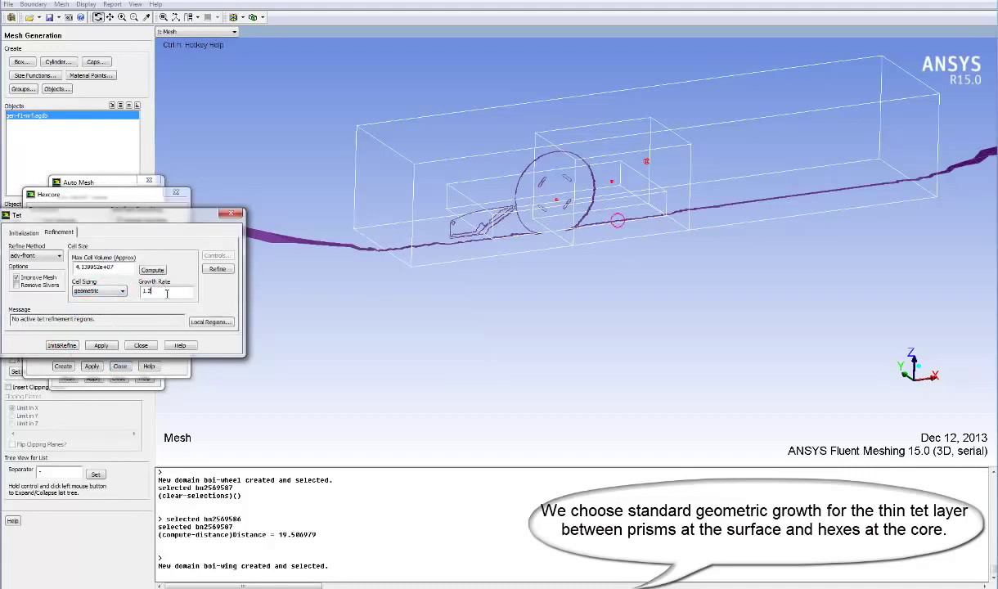
left_click(143, 344)
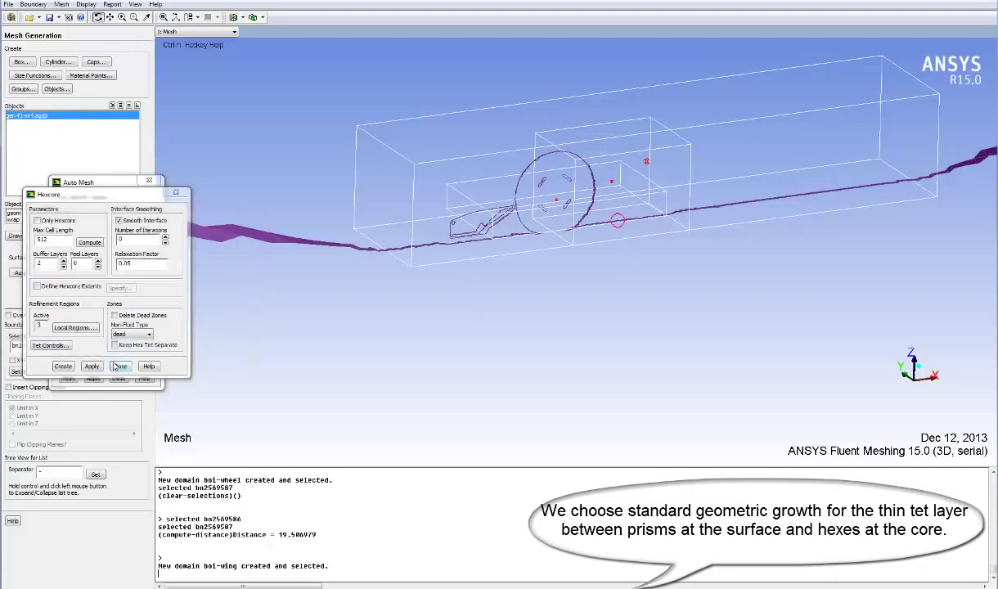
Switch the Auto Mesh volume fill to Hexcore and apply it
left_click(120, 366)
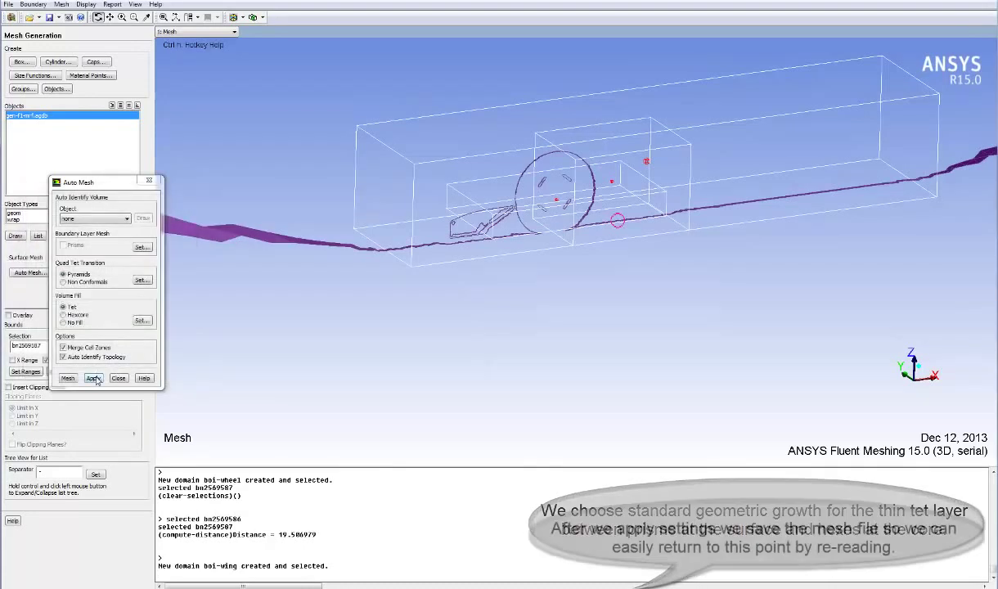
left_click(93, 378)
left_click(64, 314)
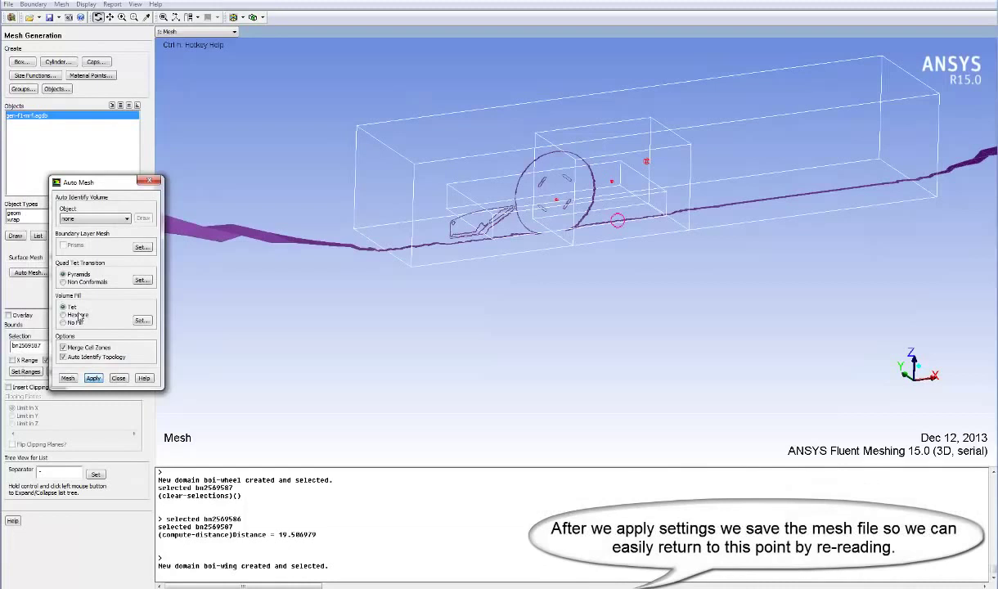
left_click(94, 378)
Open File > Write > Mesh to choose where to save the mesh
left_click(8, 4)
mouse_move(17, 27)
left_click(91, 28)
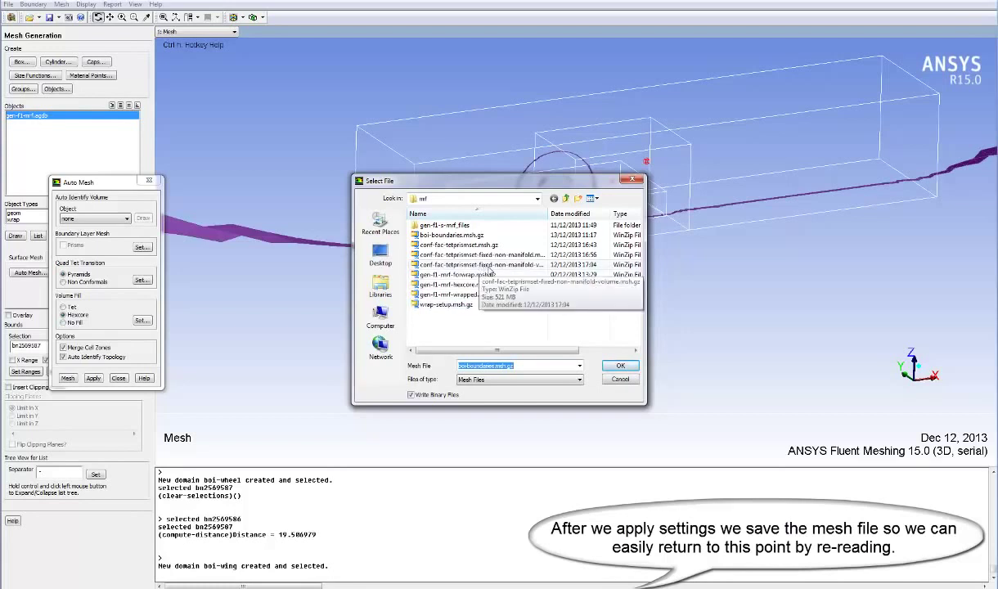
Save the mesh as the tetprismset name plus '-for-hexcore' and generate the 6,084,996-cell hexcore fill
left_click(493, 255)
left_click(555, 368)
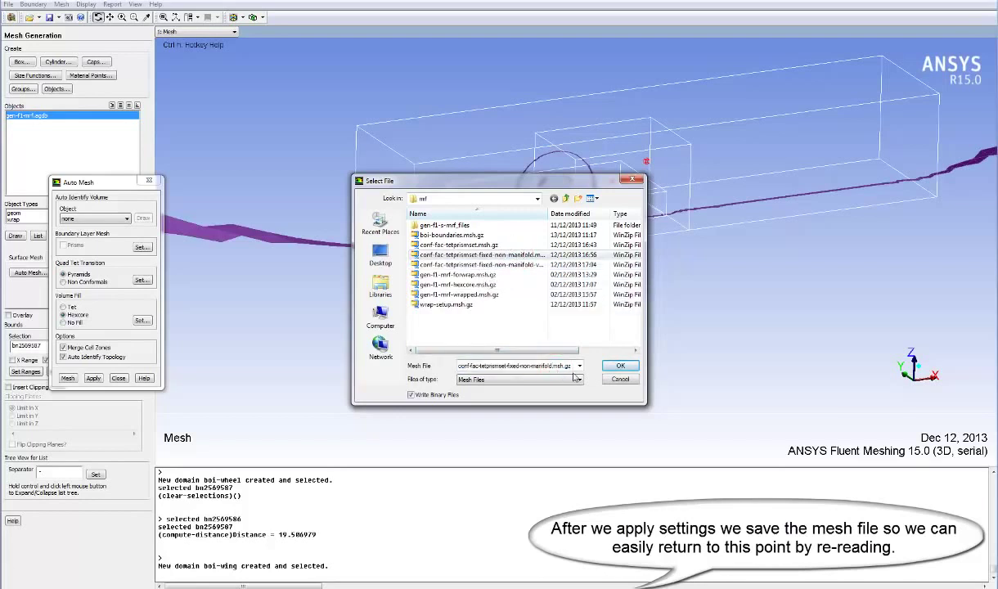
type("-for-hexcore")
left_click(620, 366)
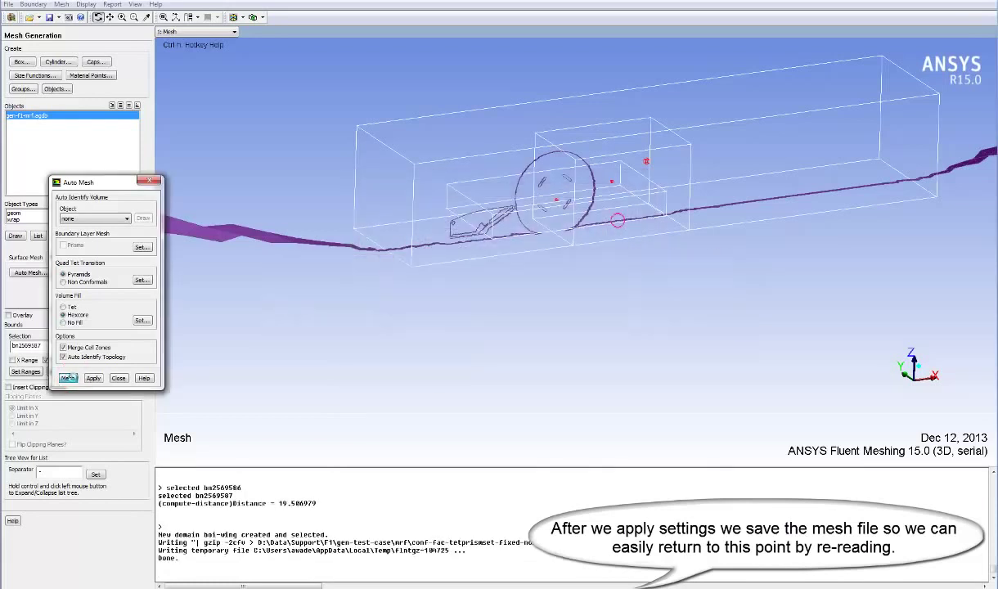
left_click(67, 378)
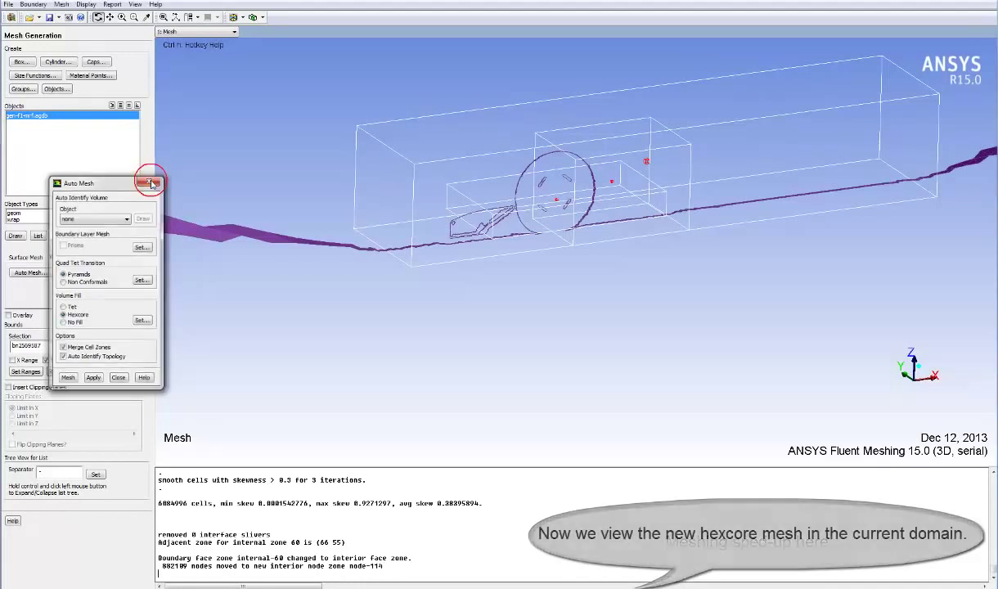
Display the fluid-66 hexcore cells from the Cells tab of Display Grid
left_click(149, 182)
left_click(86, 6)
left_click(91, 24)
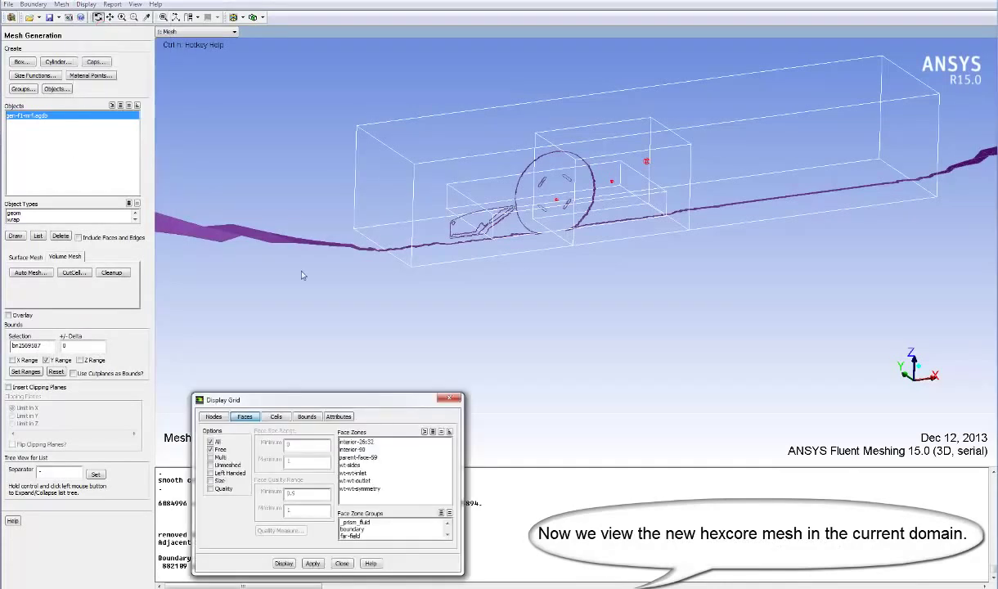
left_click(280, 420)
left_click(280, 555)
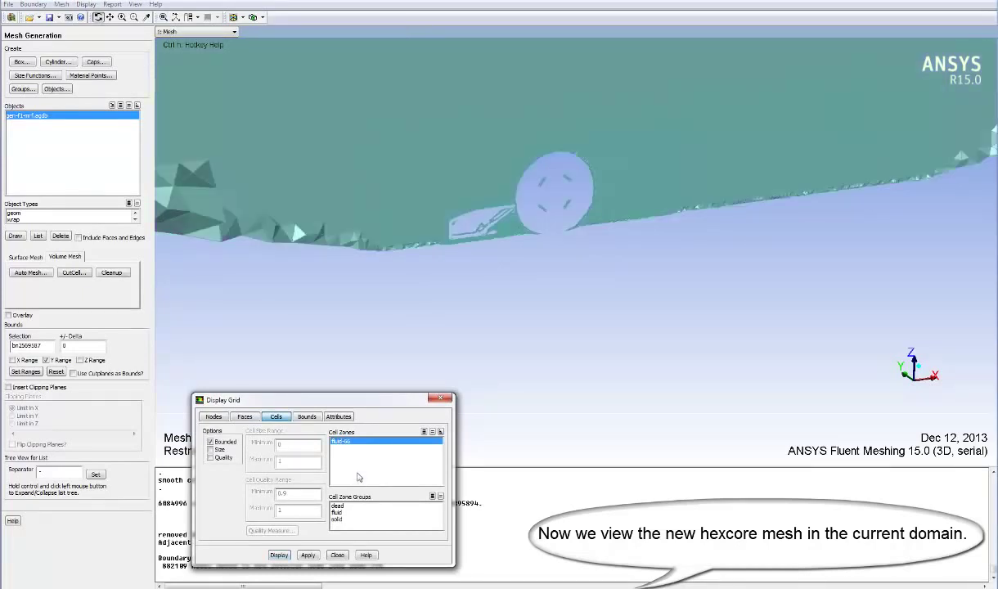
left_click_drag(566, 257, 539, 234)
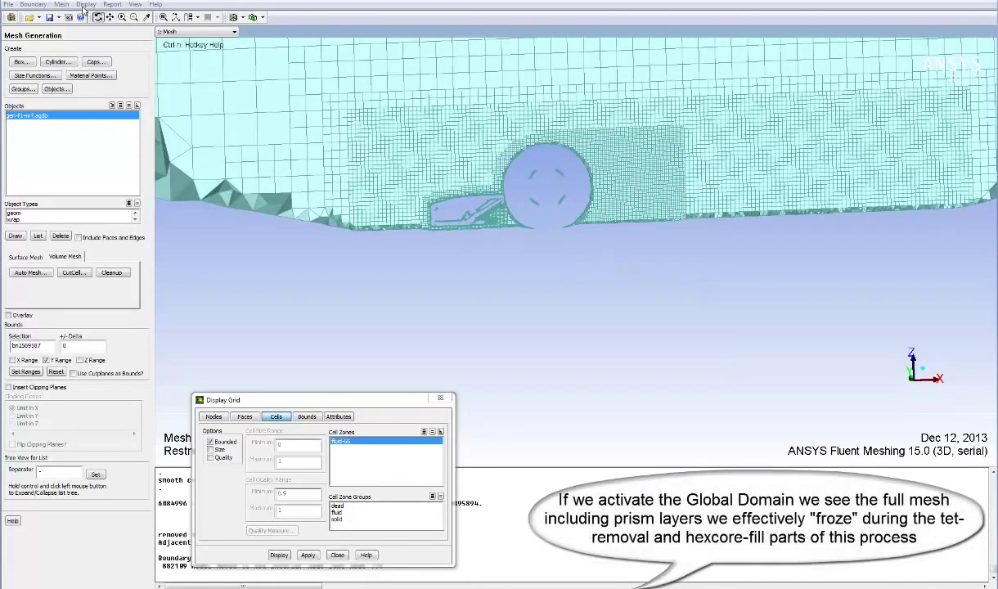
Activate the global domain in Display > Domains
left_click(85, 5)
left_click(84, 158)
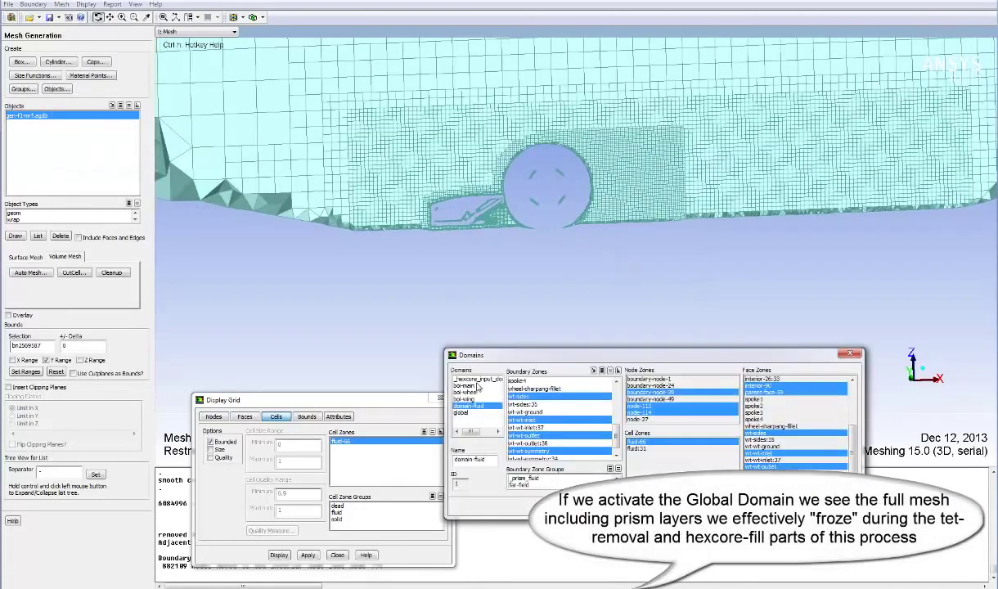
left_click(461, 413)
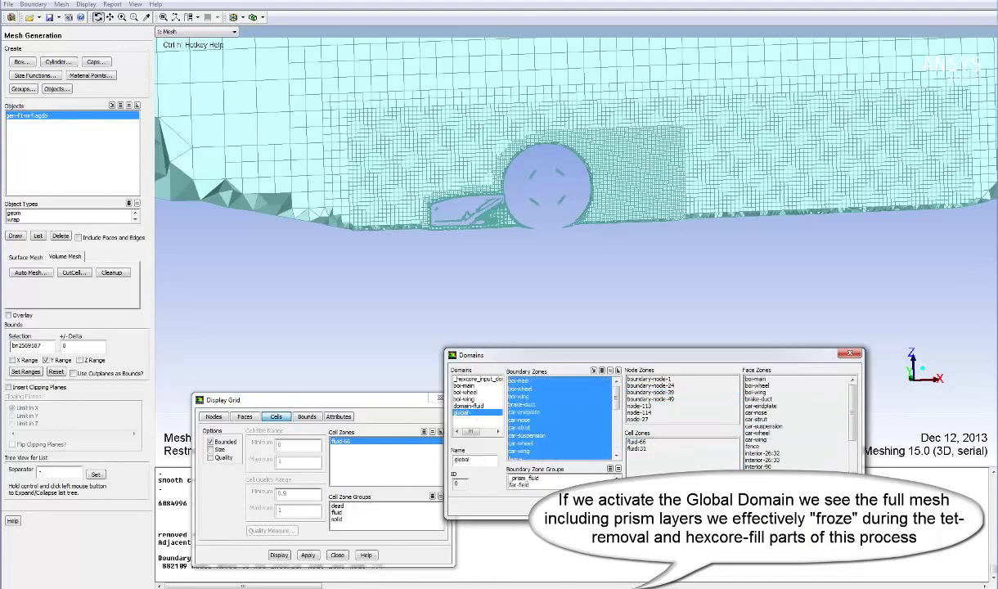
left_click(655, 509)
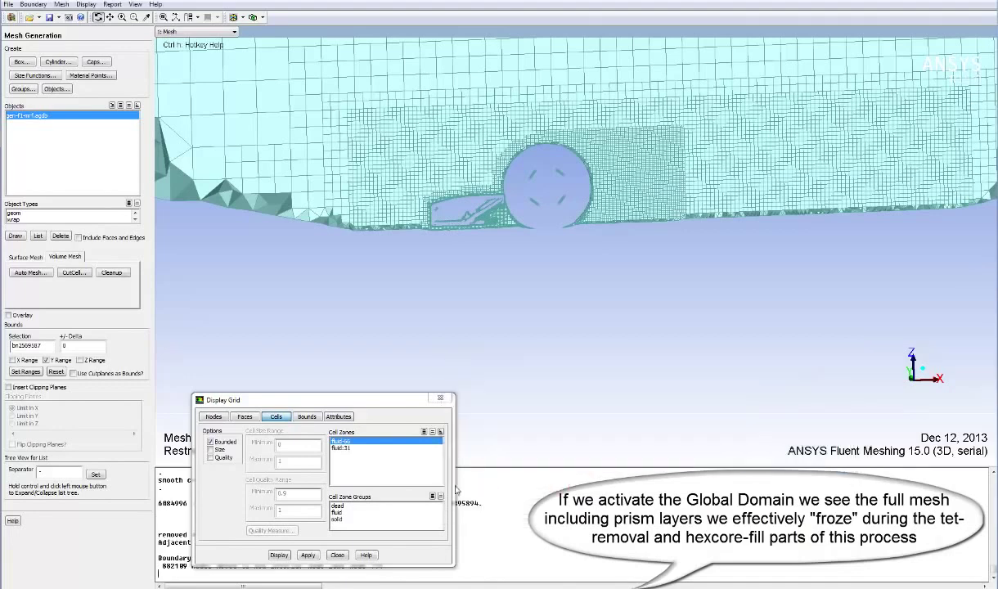
Display fluid:31 and fluid-66 cells together and zoom in on the wheel and wing
left_click(340, 458)
left_click(350, 449)
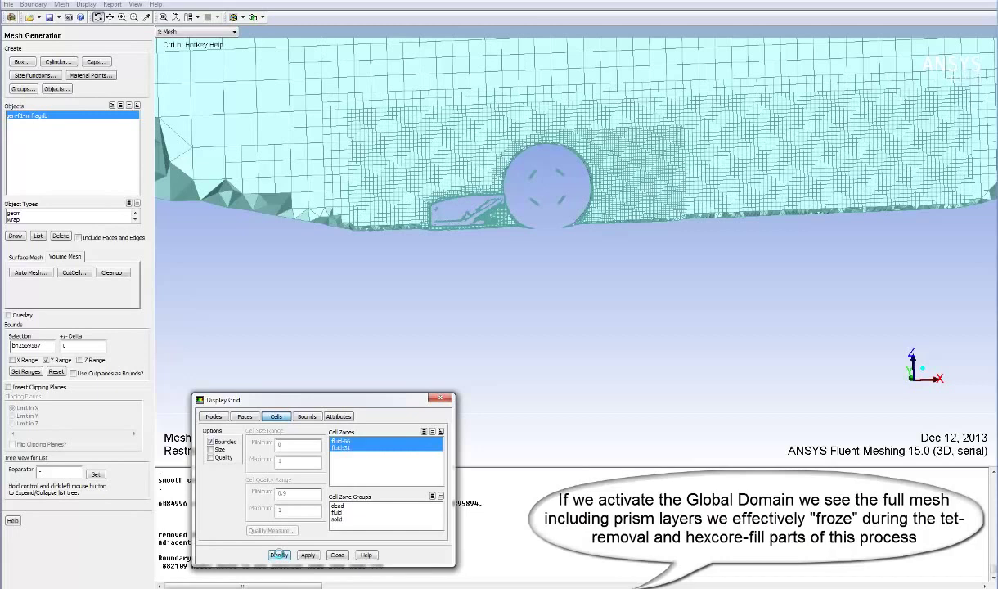
left_click(279, 555)
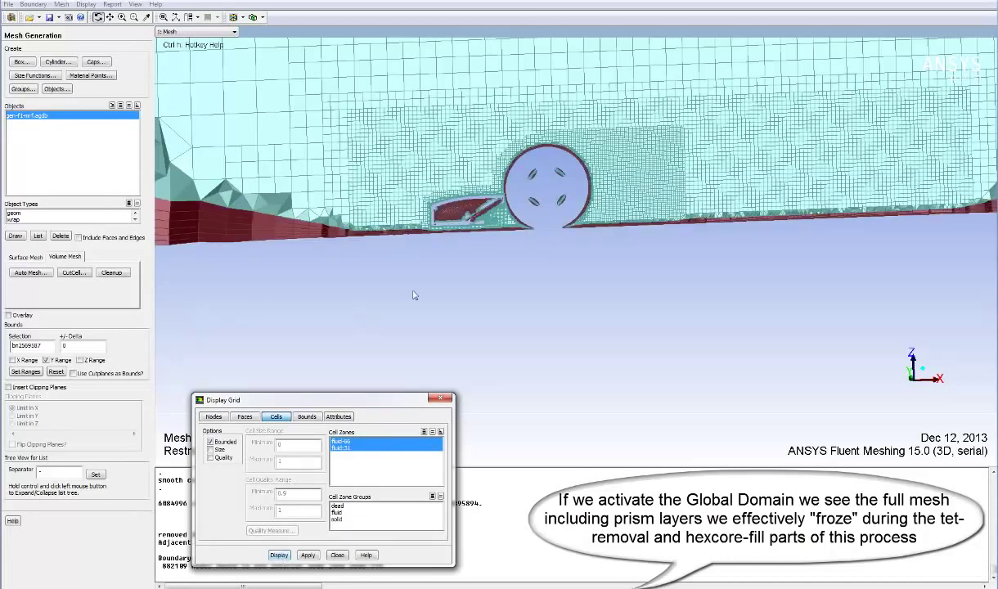
middle_click_drag(494, 164, 560, 246)
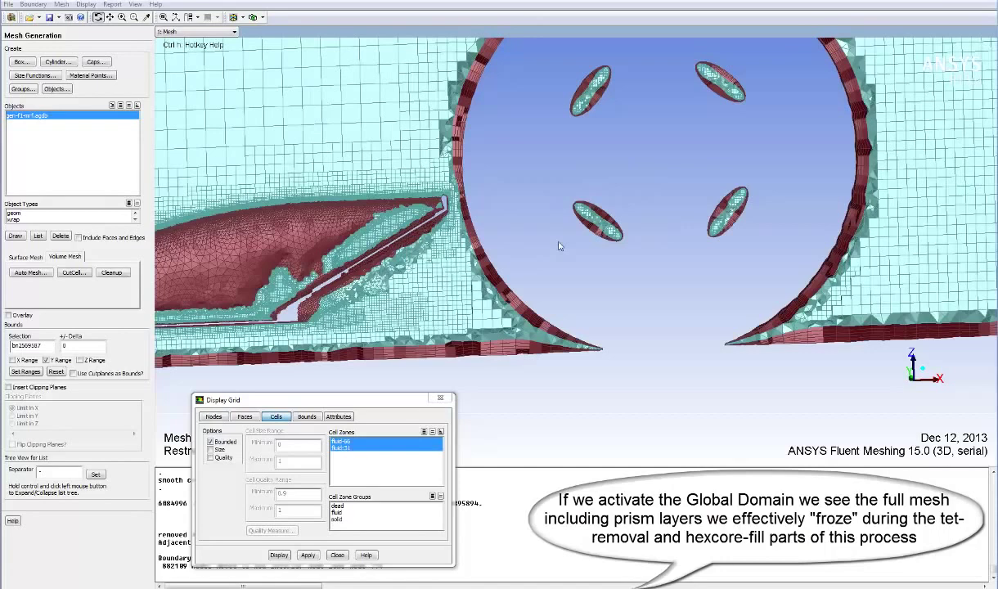
Rename cell zone fluid:31 to fluid-prism and fluid-66 to fluid-hexcore in Manage Cell Zones
left_click(65, 4)
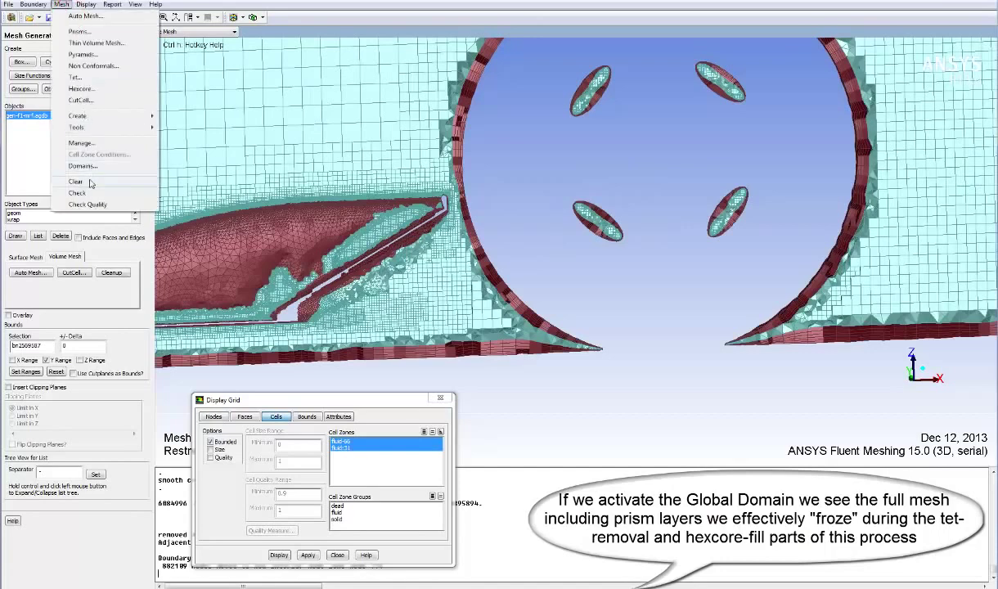
left_click(82, 148)
left_click_drag(511, 203, 275, 159)
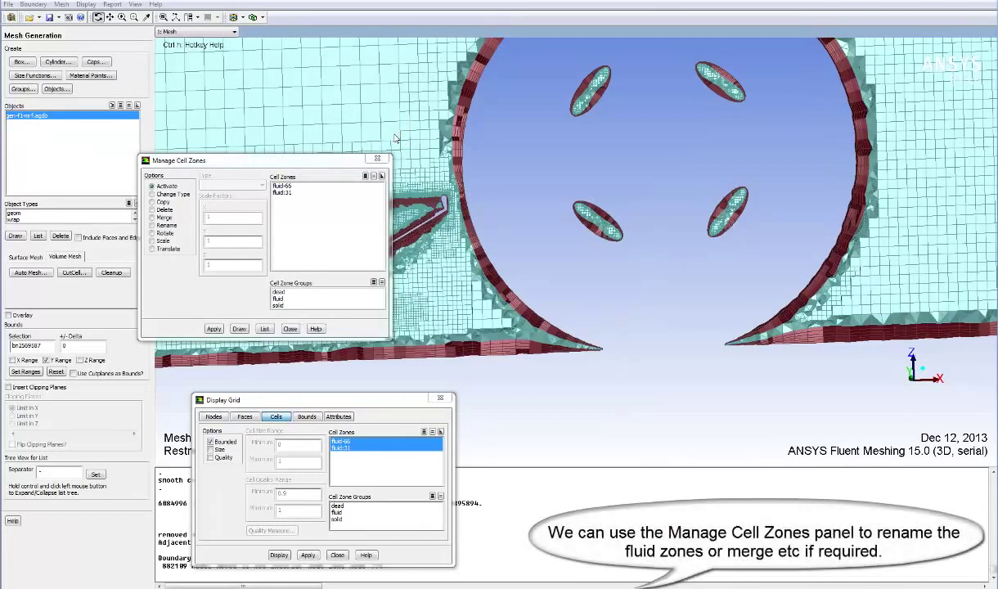
right_click(461, 135)
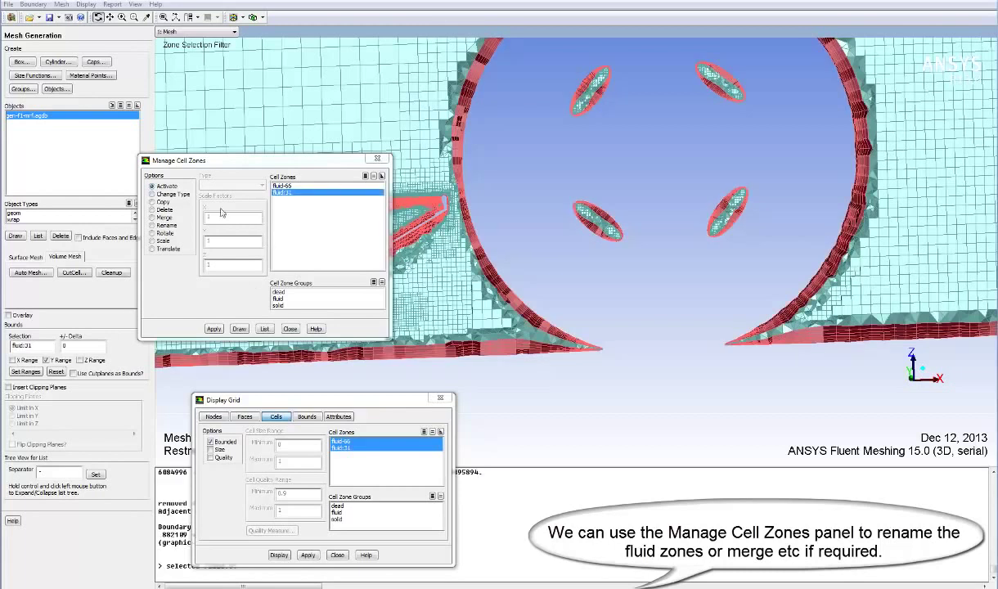
left_click(152, 225)
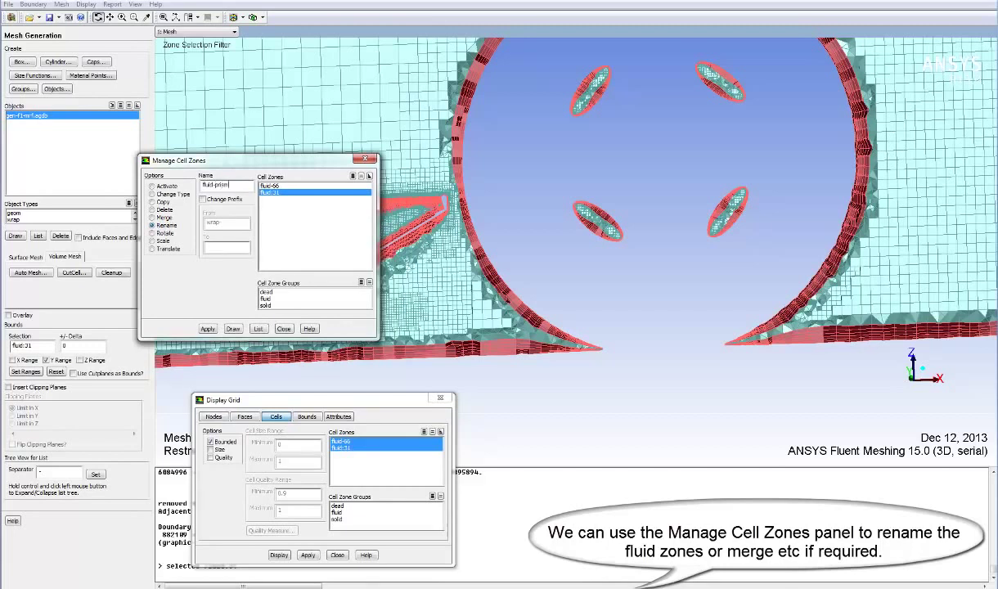
type("fluid-prism")
left_click(206, 328)
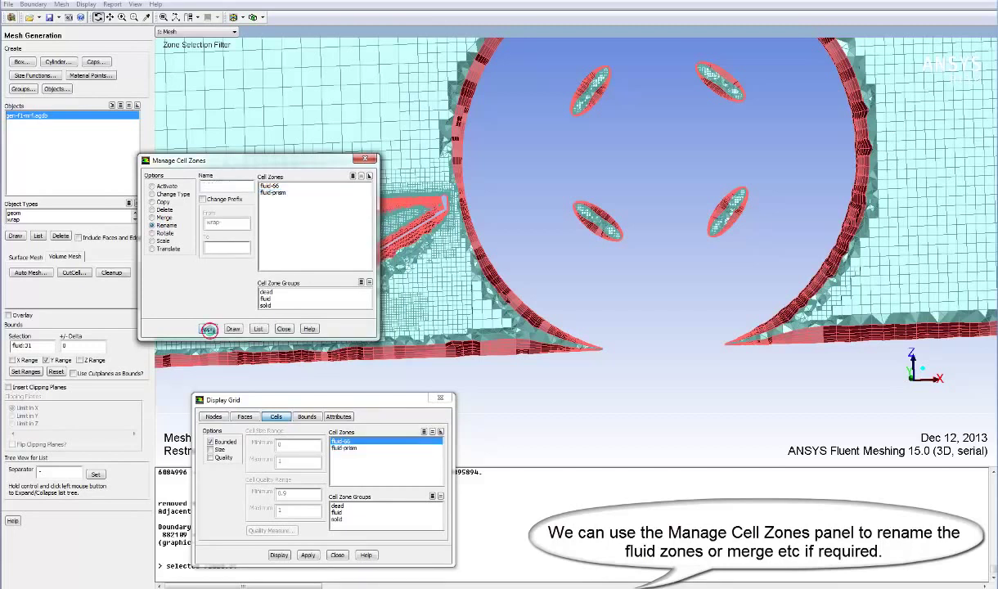
left_click(272, 187)
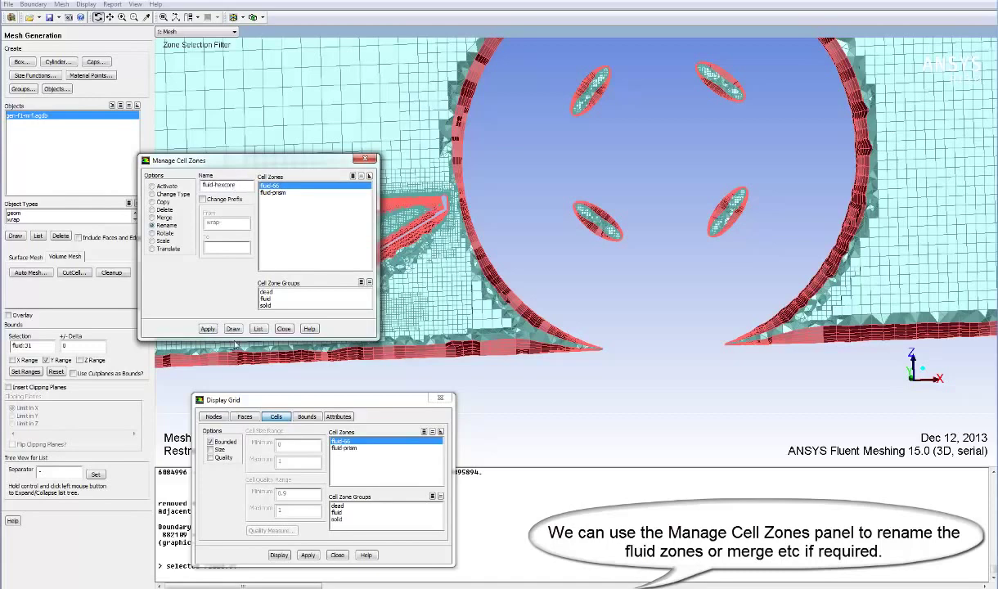
left_click(208, 328)
Run Auto Node Move on all boundary zones with a 0.95 quality limit
left_click(283, 328)
left_click(62, 4)
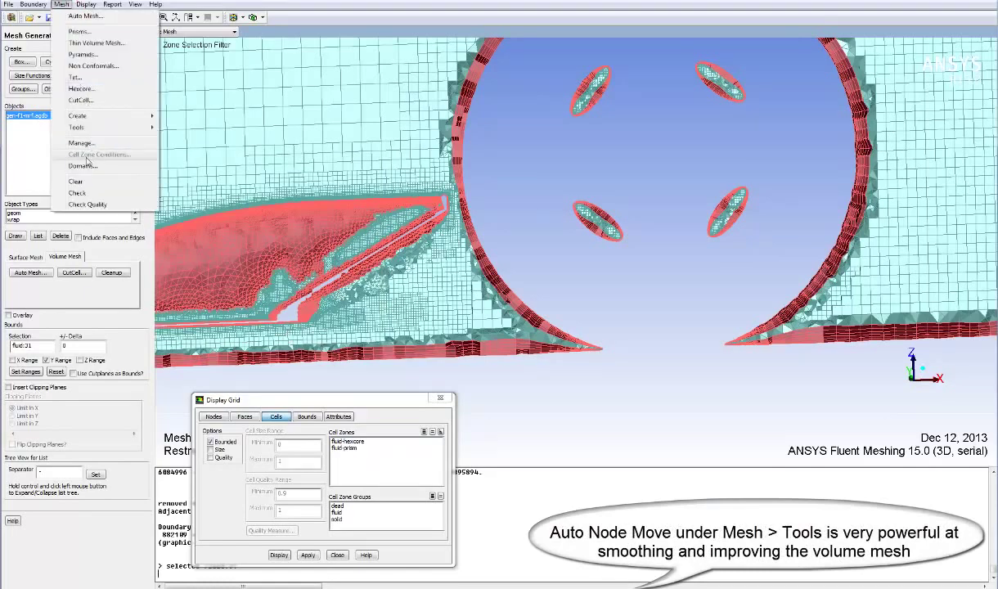
mouse_move(82, 128)
left_click(183, 146)
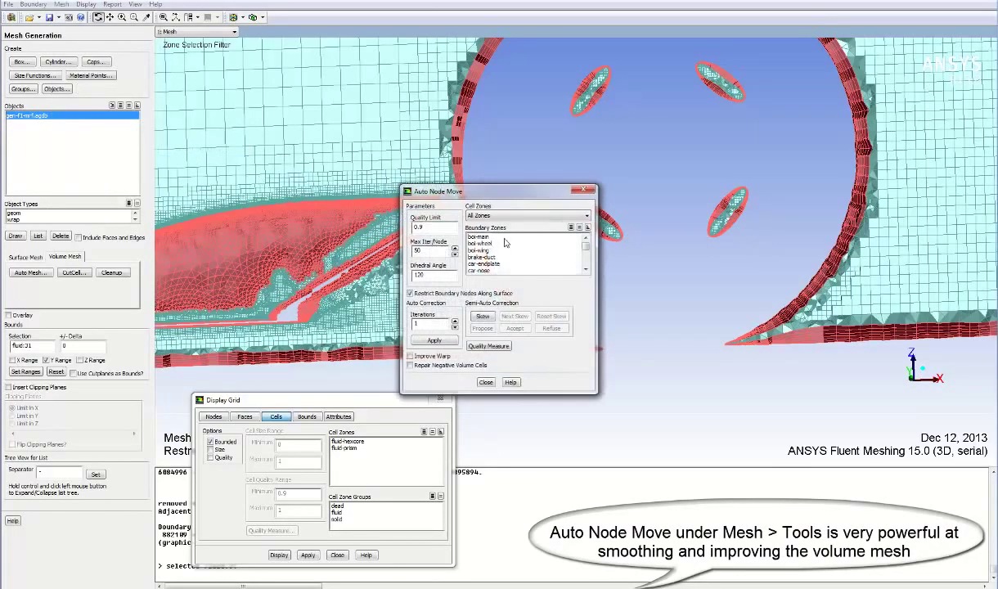
left_click(571, 228)
left_click(442, 227)
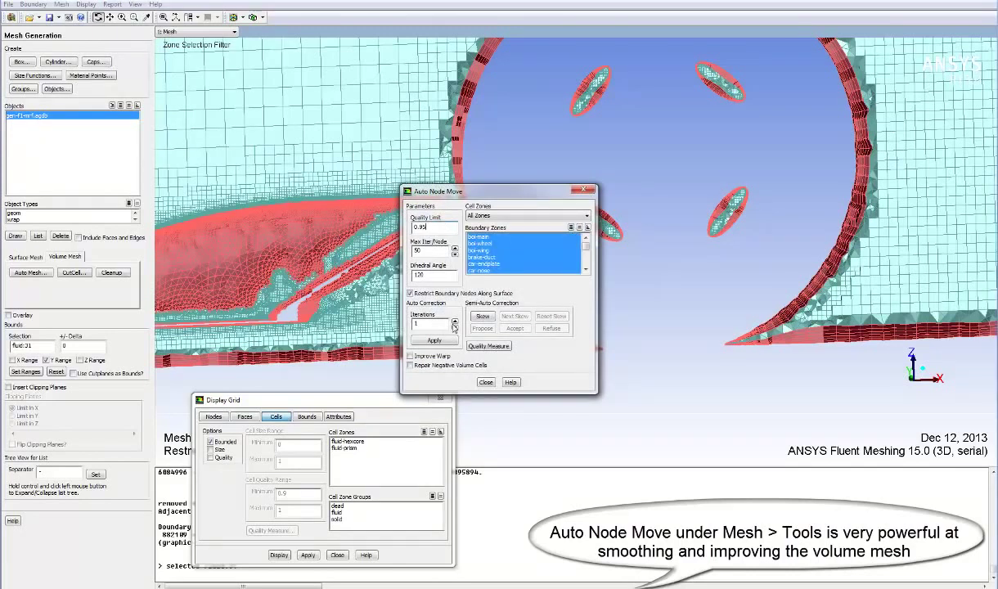
left_click(489, 346)
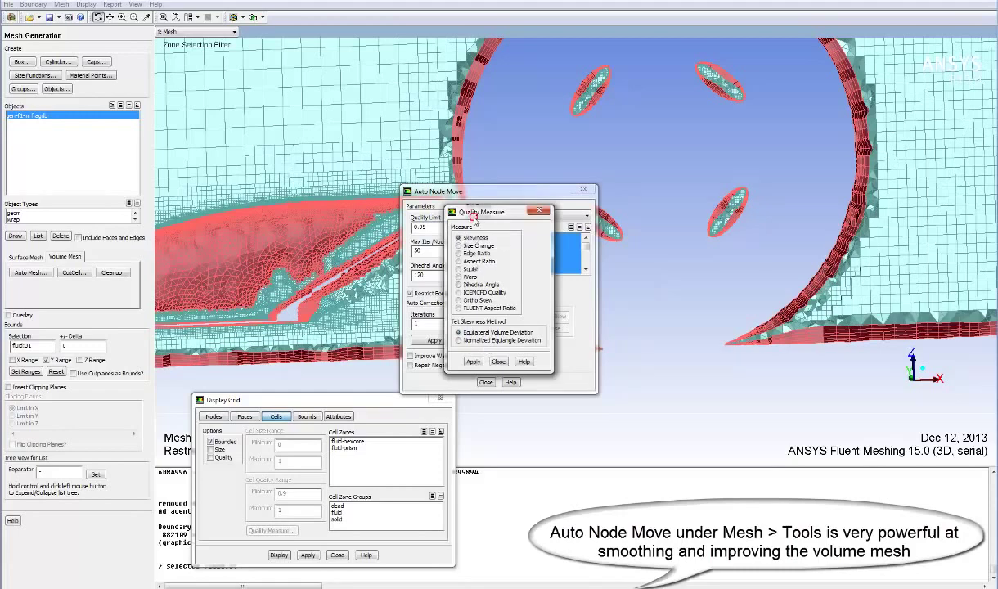
left_click_drag(455, 212, 649, 226)
left_click(432, 339)
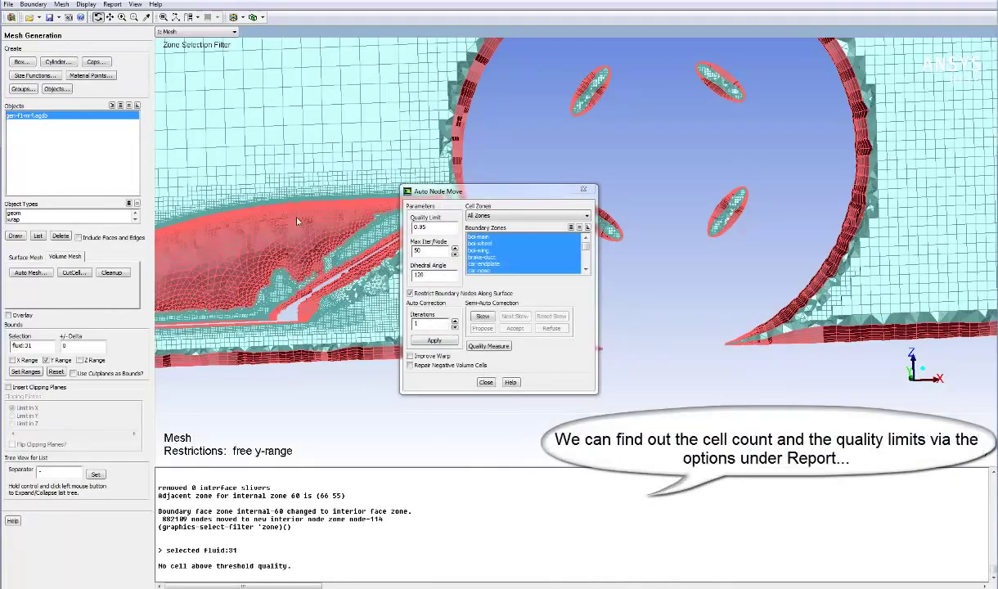
Open Report > Mesh Size to list boundary and interior node, face and cell counts
left_click(112, 4)
left_click(124, 20)
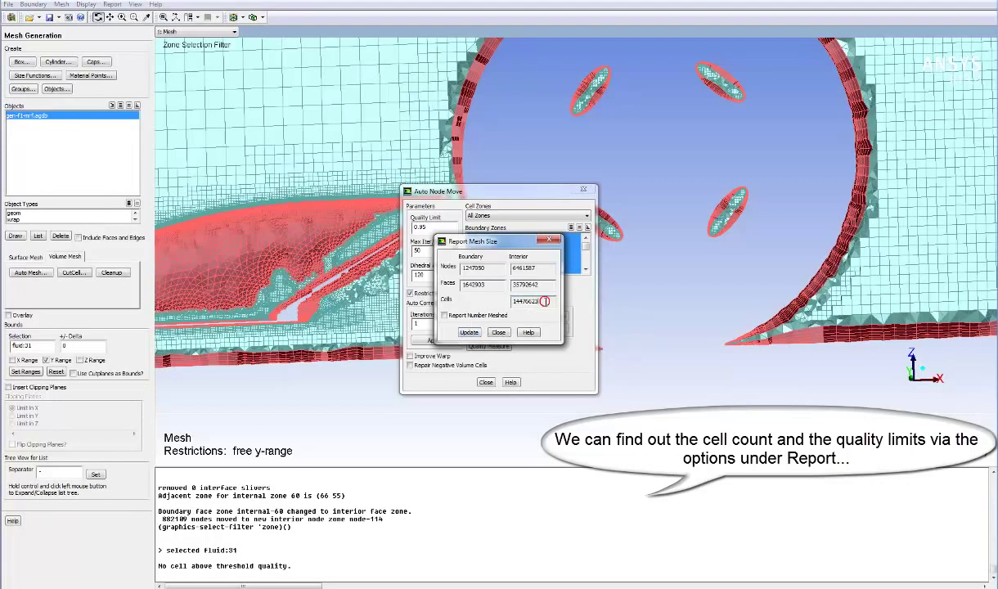